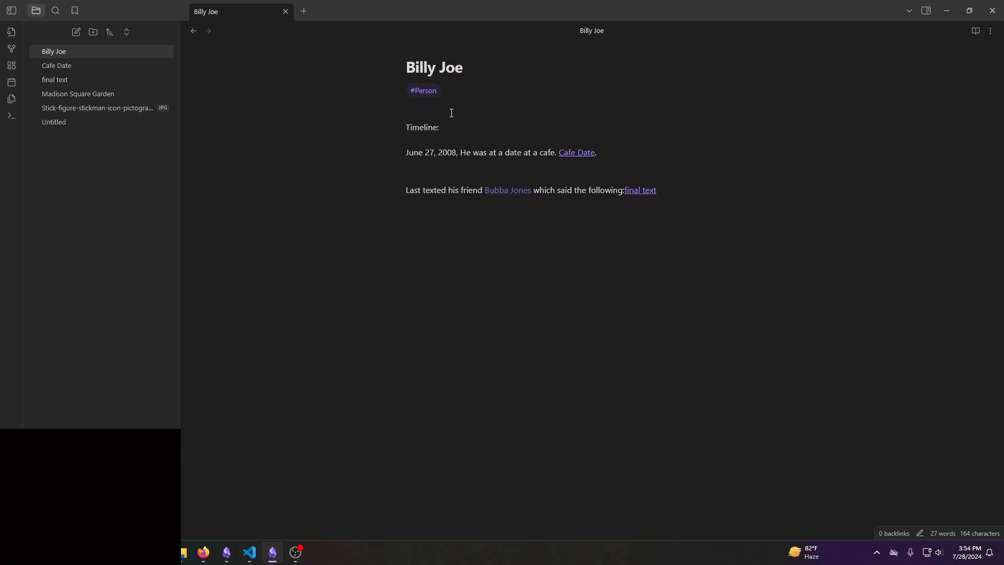
# - Open the linked Cafe Date note and add the lines "Started at time" and "Ended at this time" below the location sentence
pyautogui.click(449, 111)
pyautogui.click(553, 175)
pyautogui.click(571, 157)
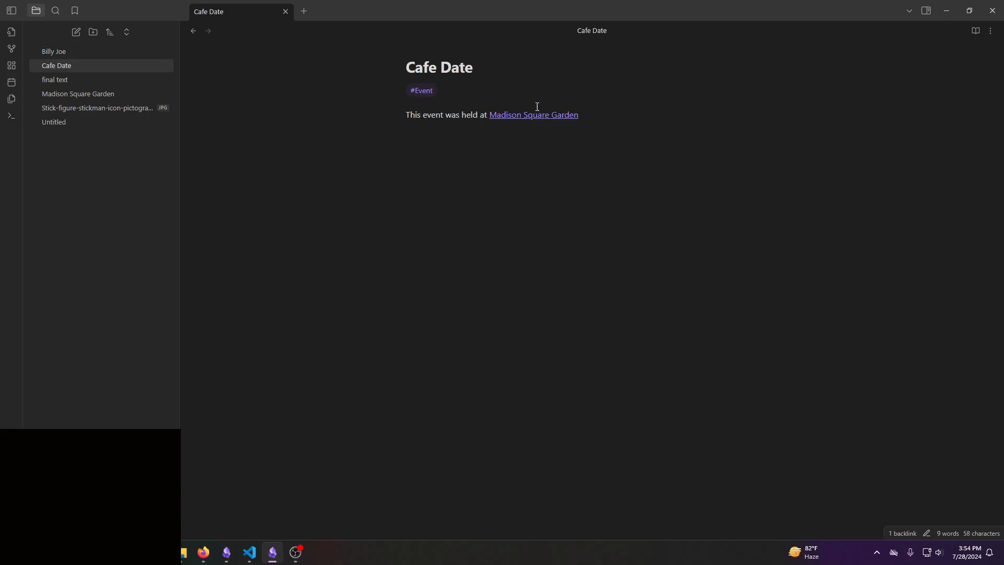
pyautogui.click(477, 153)
pyautogui.write('Time')
pyautogui.press('BackSpace')
pyautogui.press('BackSpace')
pyautogui.press('BackSpace')
pyautogui.press('BackSpace')
pyautogui.write('Started at')
pyautogui.press('BackSpace')
pyautogui.write(':')
pyautogui.press('BackSpace')
pyautogui.write('time ')
pyautogui.write('Ended at this')
pyautogui.write(' time')
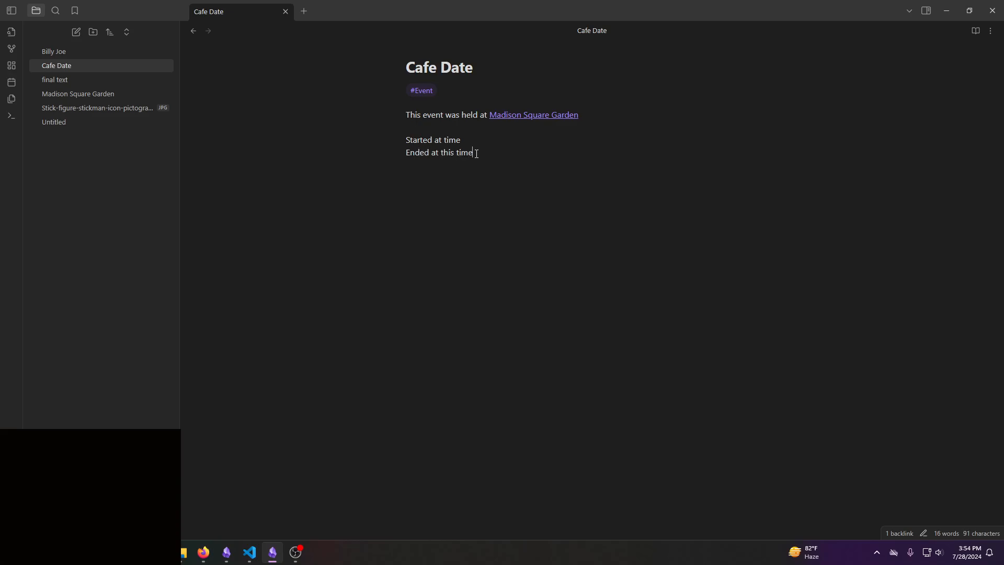
# - Follow the location link in the Cafe Date note and write "Picture of the map of this location" in the Madison Square Garden note
pyautogui.click(58, 51)
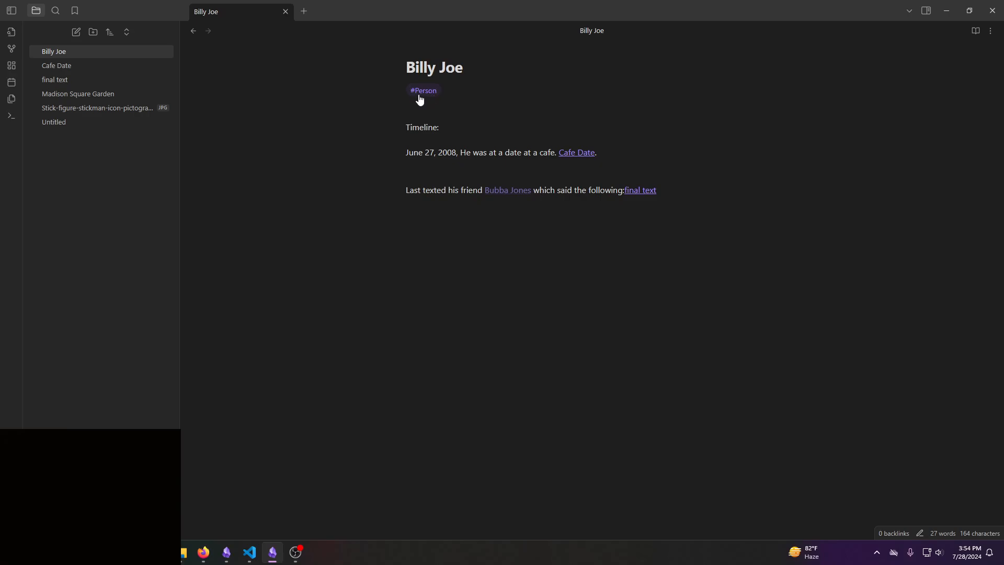
pyautogui.click(72, 63)
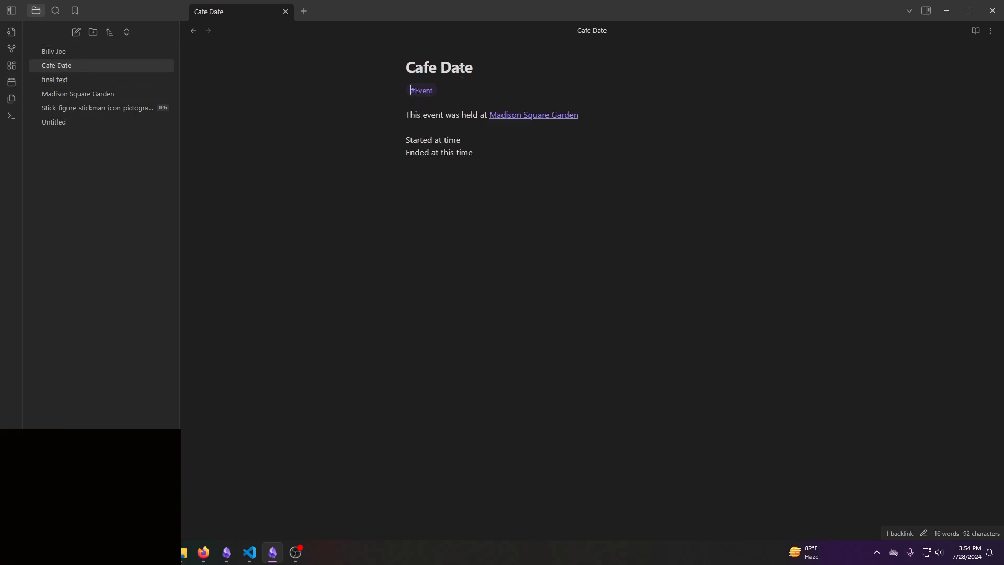
pyautogui.click(432, 115)
pyautogui.click(522, 115)
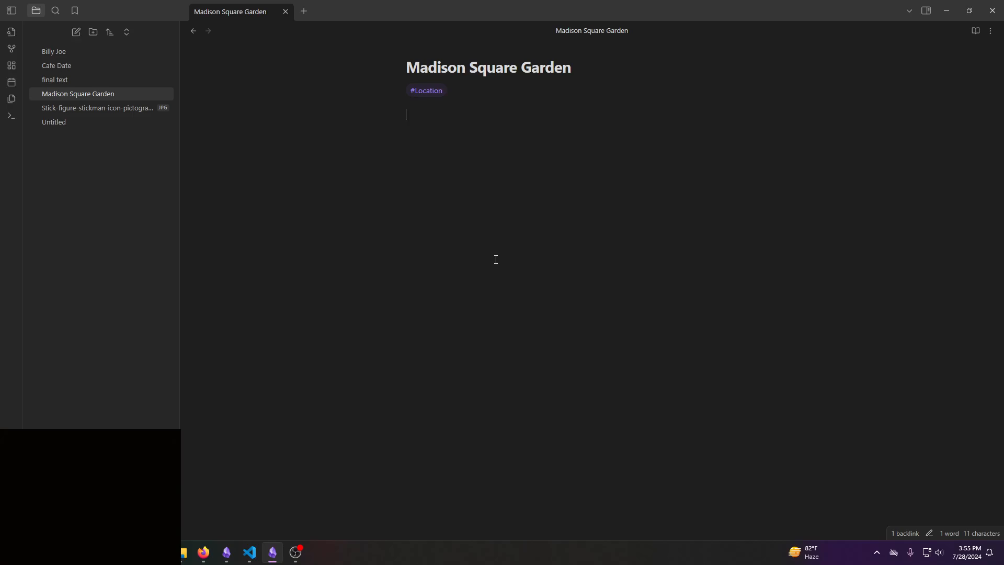
pyautogui.write('Map')
pyautogui.press('BackSpace')
pyautogui.press('BackSpace')
pyautogui.press('BackSpace')
pyautogui.press('BackSpace')
pyautogui.write('Picture of the map ')
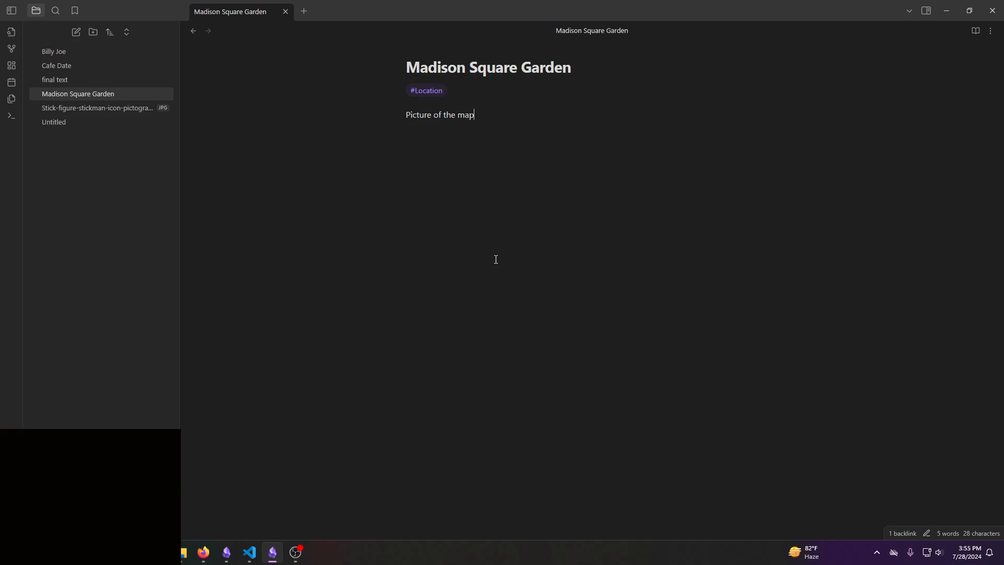
pyautogui.write('of this location')
# - In the missing person's note, replace the word "friend" in the last-text sentence with "roomate"
pyautogui.click(88, 53)
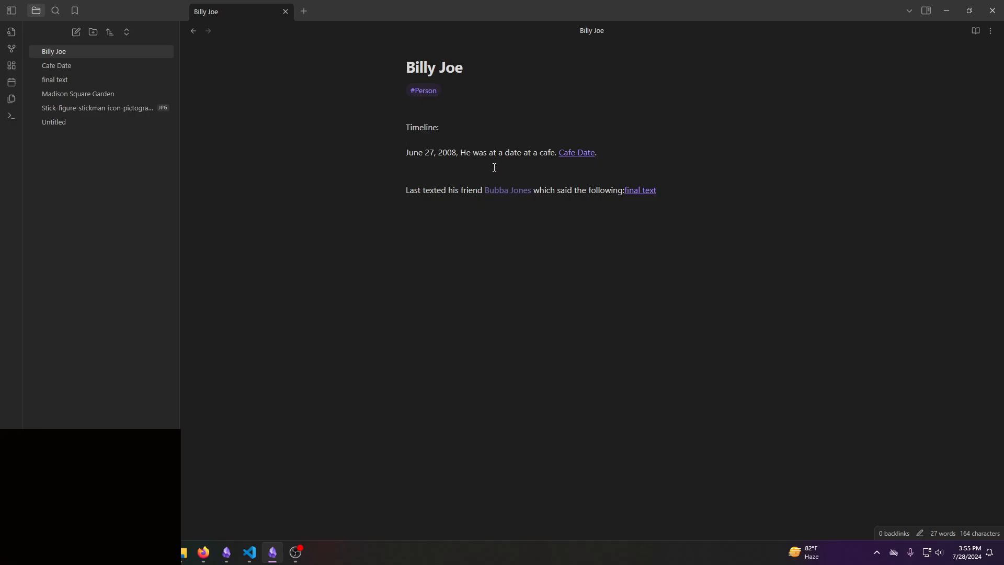
pyautogui.doubleClick(463, 191)
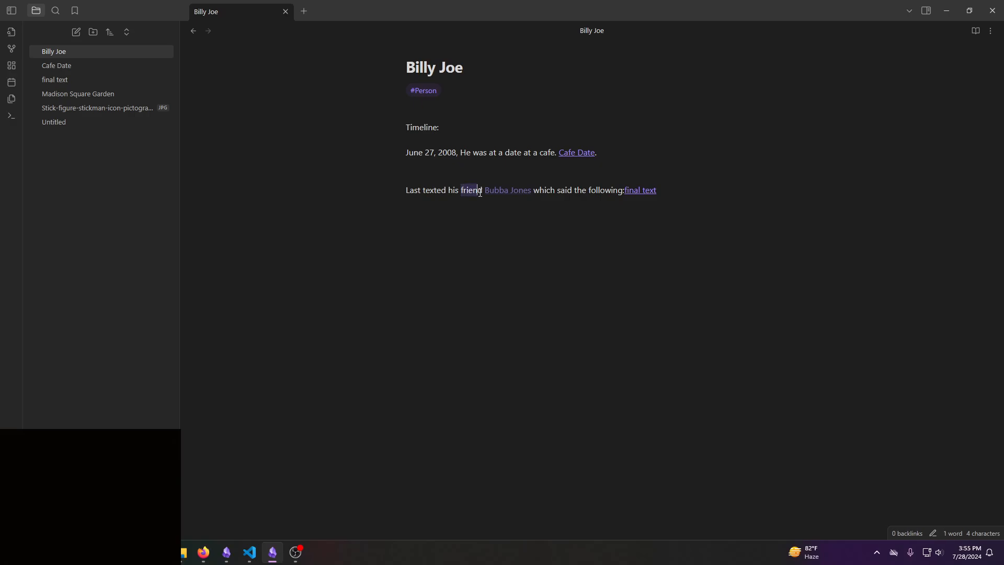
pyautogui.write('roomate')
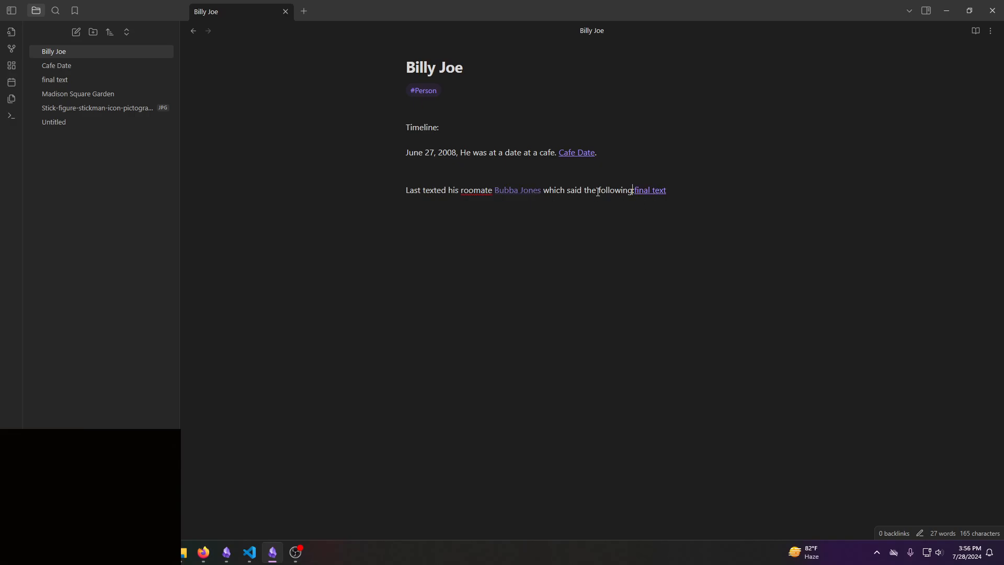
# - View the linked "final text" note and return to the missing person's note
pyautogui.click(654, 191)
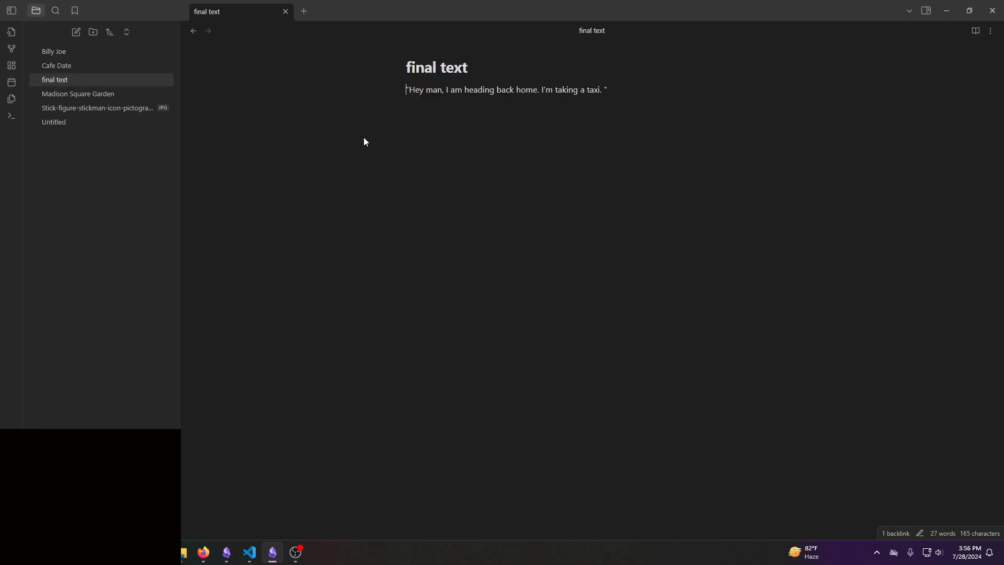
pyautogui.click(409, 107)
pyautogui.click(194, 32)
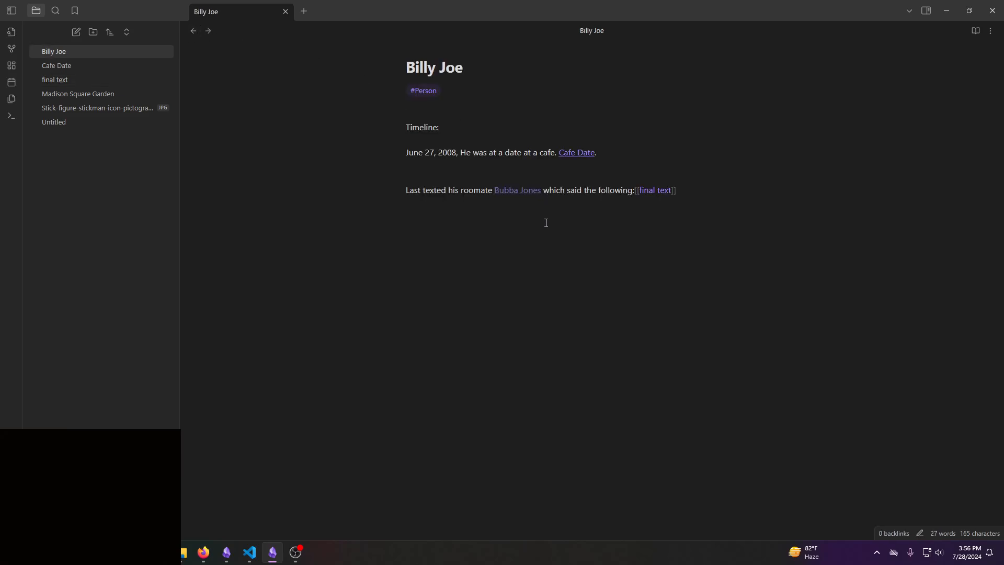
# - Create the roommate's note from its unresolved link and write a line saying he reported the missing person, by name, as missing
pyautogui.click(522, 191)
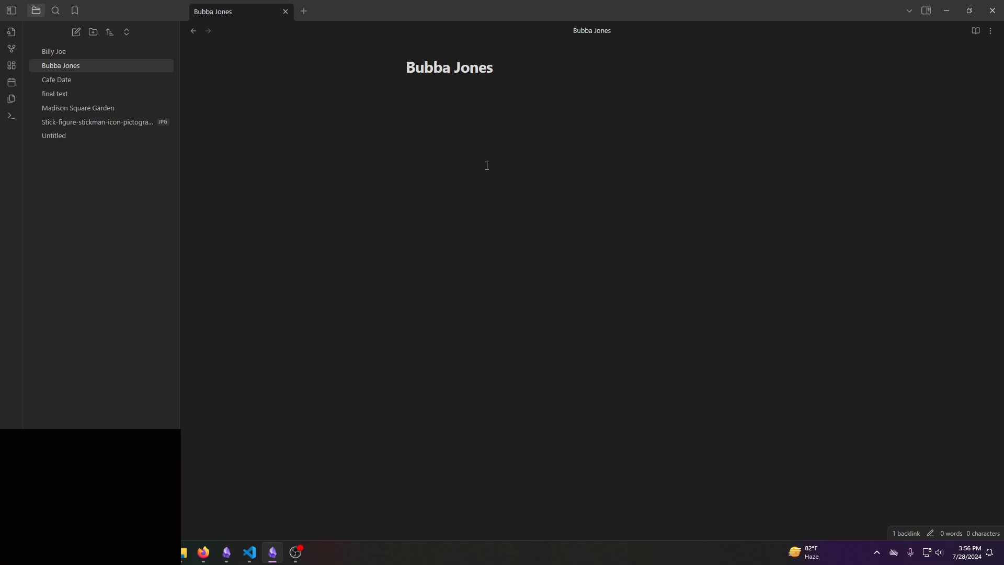
pyautogui.write('Reported Billy')
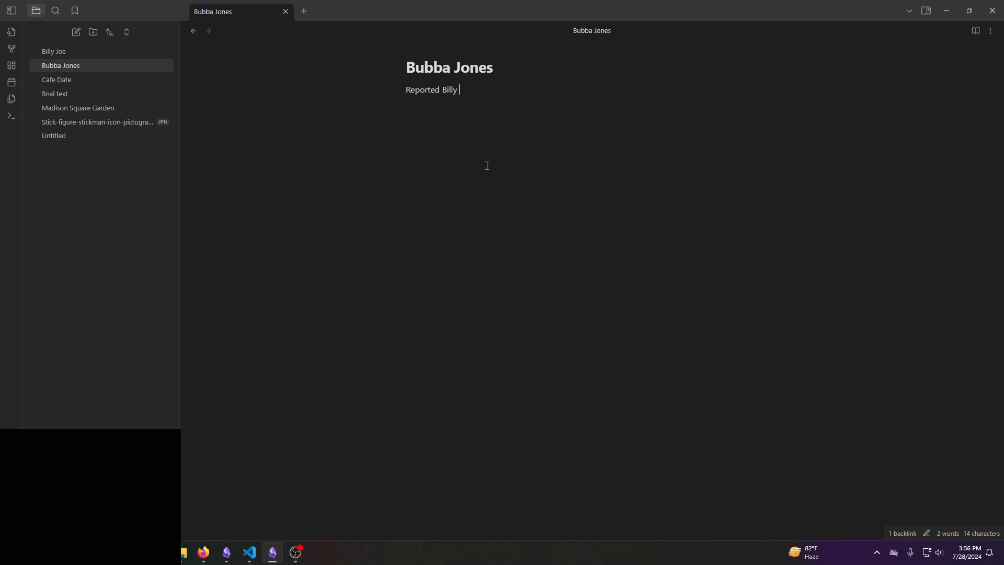
pyautogui.write(' Joe as missing ')
pyautogui.write('Provided the')
pyautogui.write(' final text h')
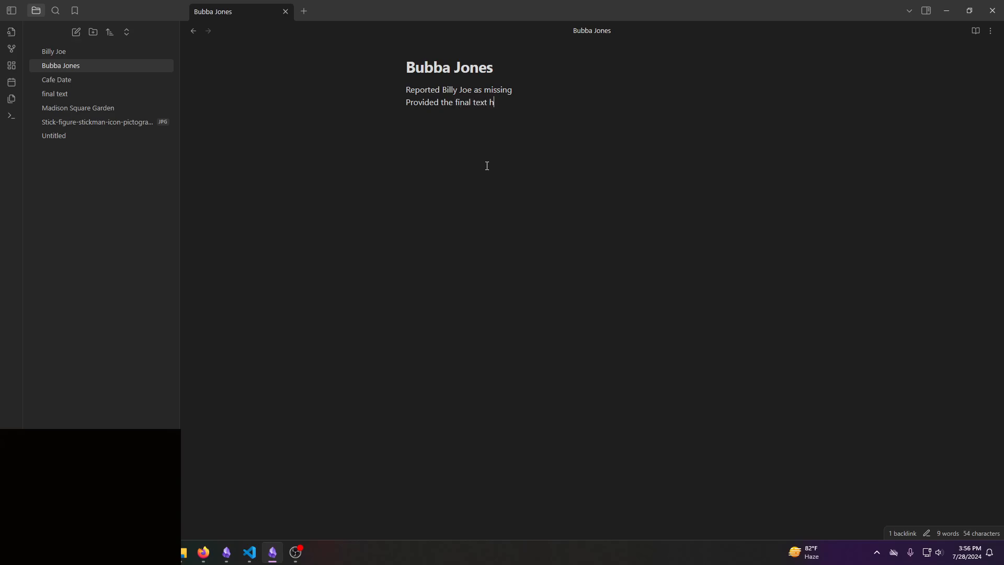
pyautogui.write('e got [[t')
# - Add the line "Provided the final text he got" to the roommate's note, ending with a link to the "final text" note
pyautogui.press('Return')
# - Insert "Roomate of missing individual" as the first line of the roommate's note and correct its spelling to "Roommate"
pyautogui.click(111, 50)
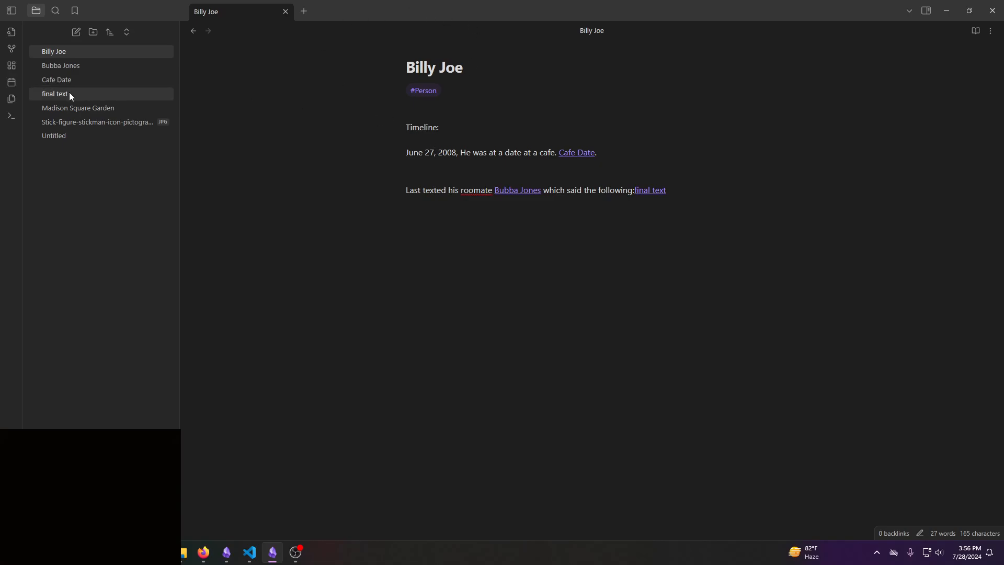
pyautogui.click(81, 67)
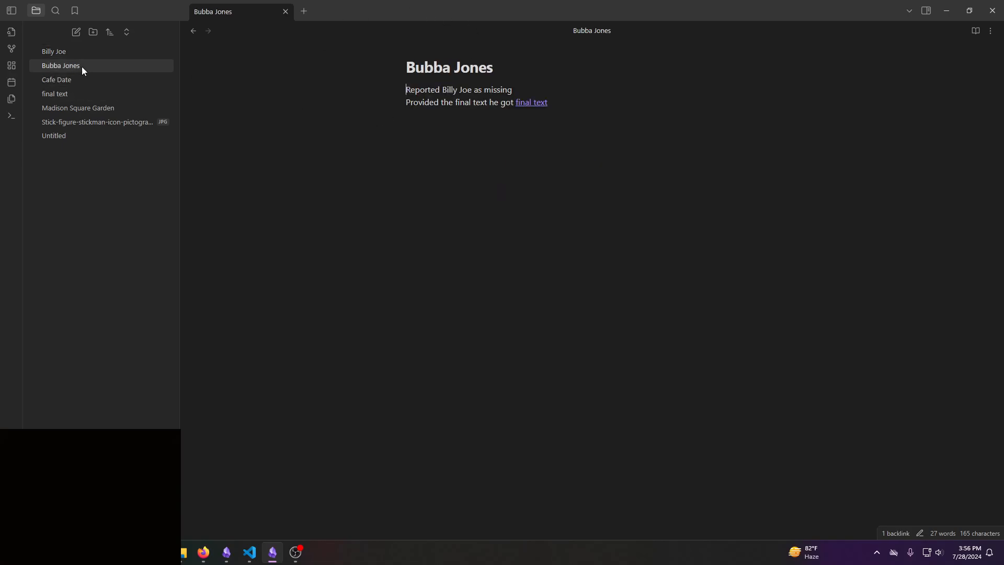
pyautogui.click(406, 92)
pyautogui.press('Return')
pyautogui.press('Up')
pyautogui.write('Roo')
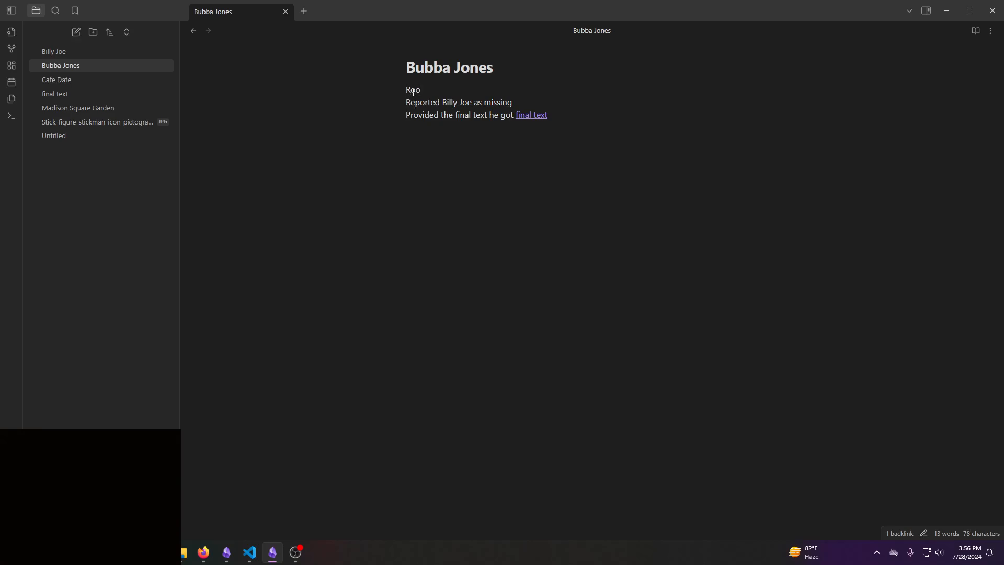
pyautogui.write('mate of missing individual')
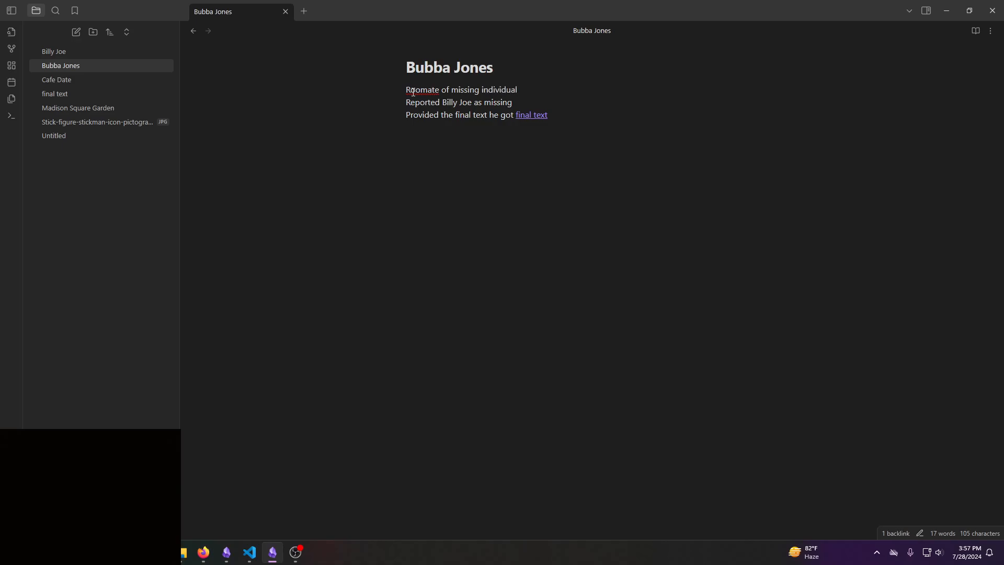
pyautogui.rightClick(413, 92)
pyautogui.click(442, 102)
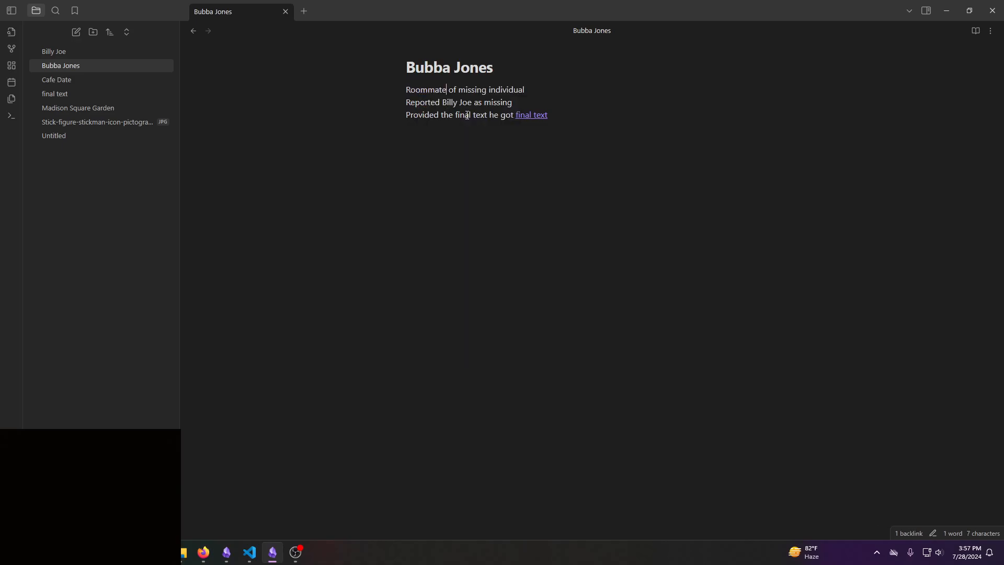
pyautogui.hotkey('ctrl', 'End')
# - Open the graph view and examine the colour groups assigned to the Event, Person and Location tags
pyautogui.click(54, 52)
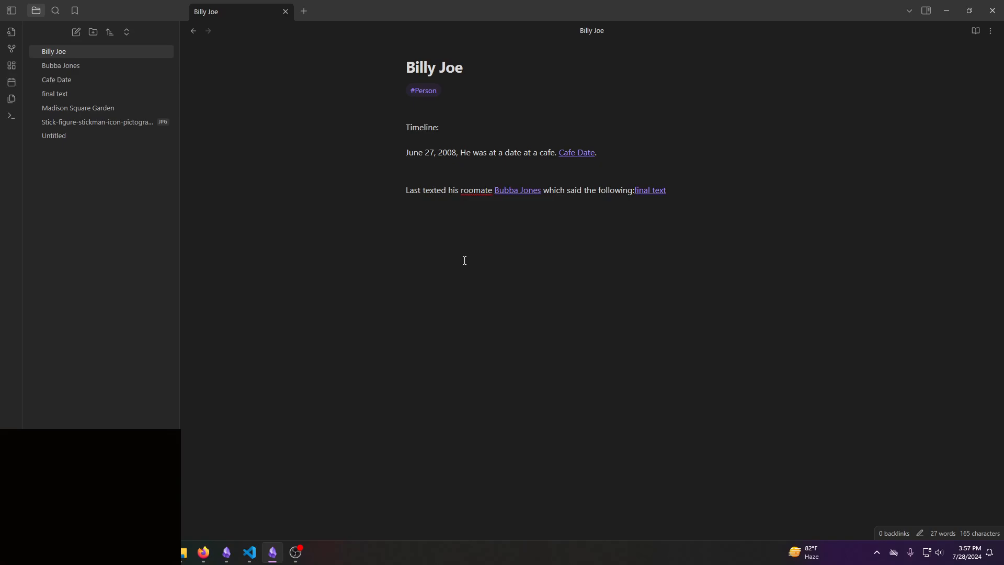
pyautogui.hotkey('ctrl', 'g')
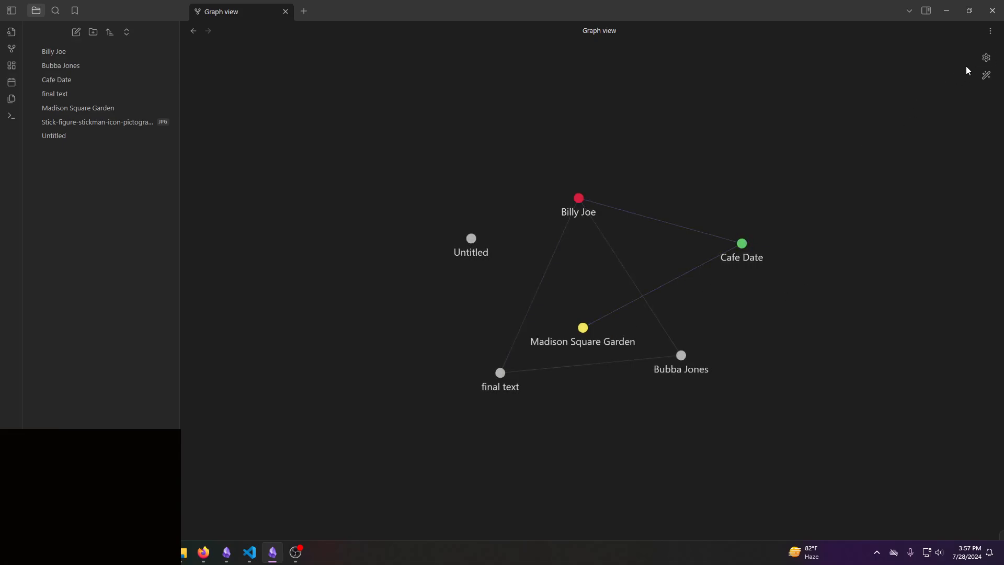
pyautogui.click(986, 58)
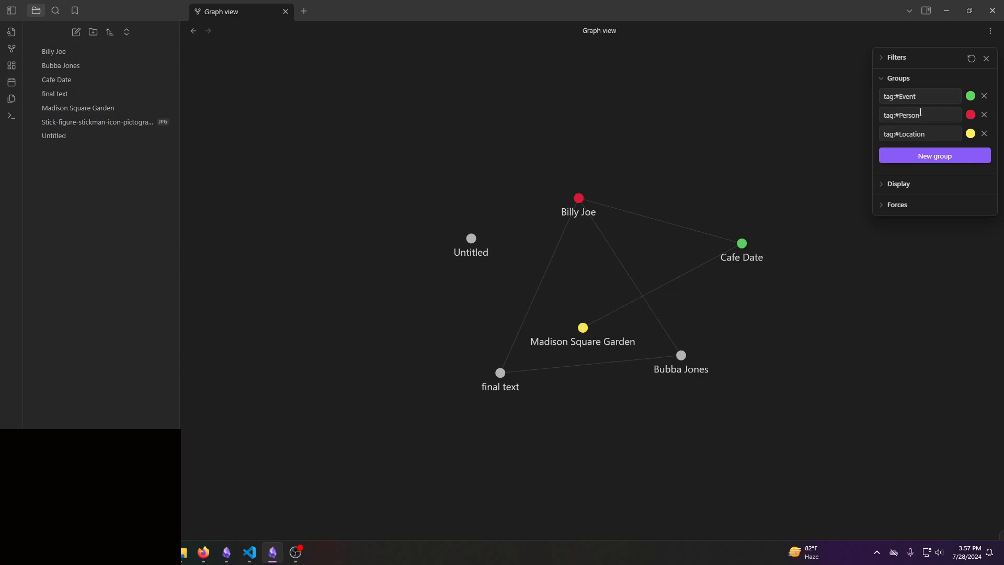
pyautogui.click(971, 115)
pyautogui.click(987, 59)
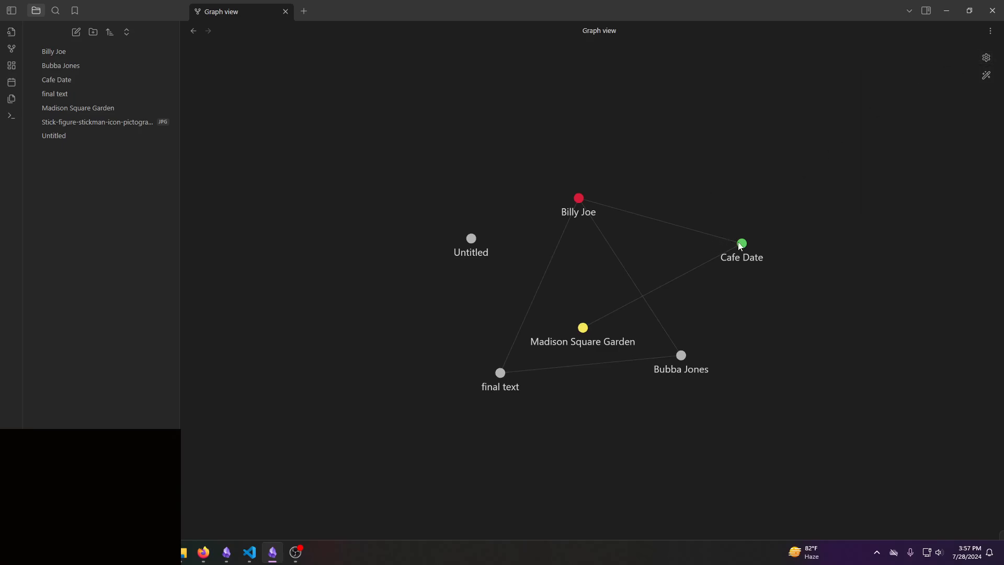
# - Reposition the Cafe Date node in the graph, view the roommate's note from its node, and return to the graph
pyautogui.moveTo(742, 244); pyautogui.dragTo(595, 111)
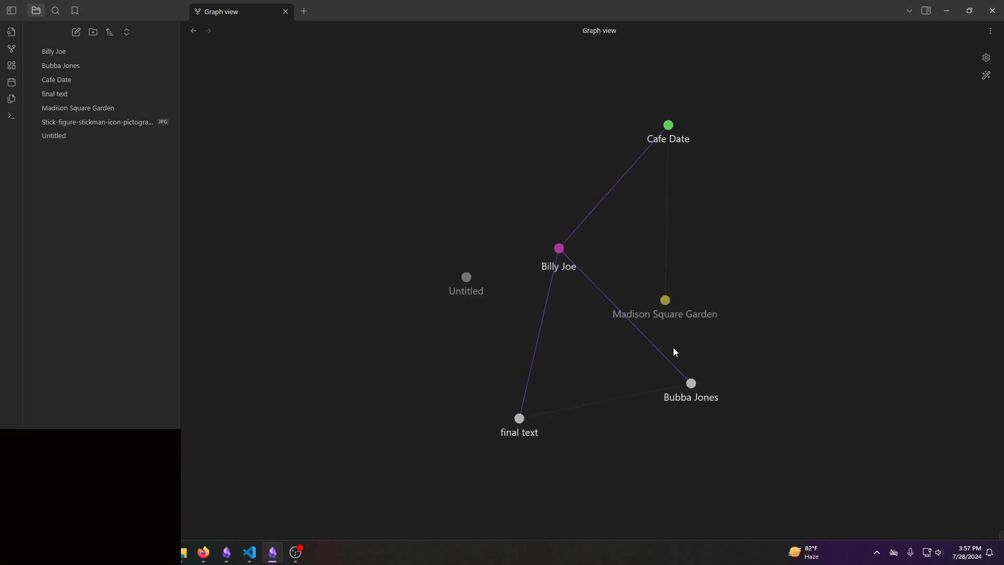
pyautogui.click(690, 385)
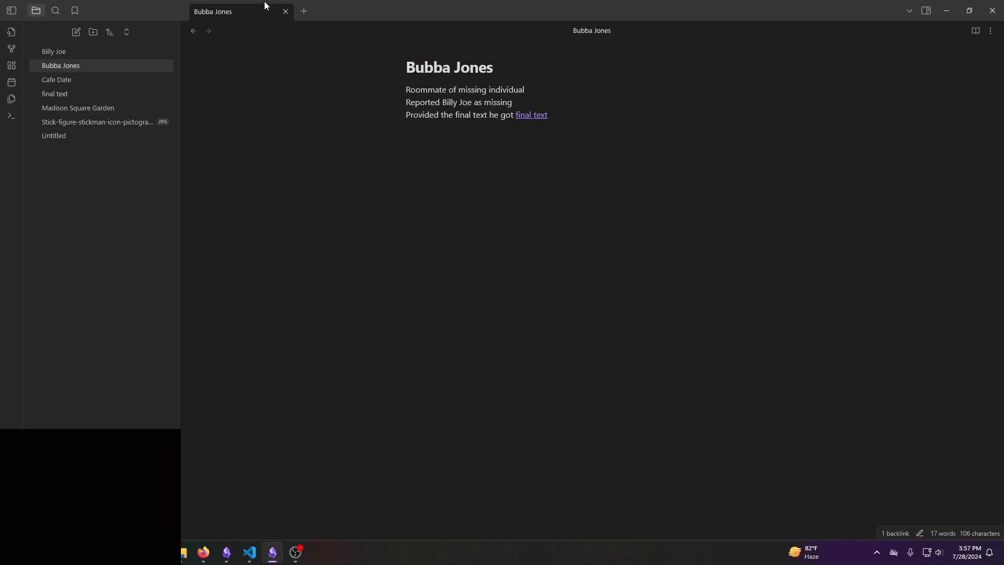
pyautogui.click(193, 32)
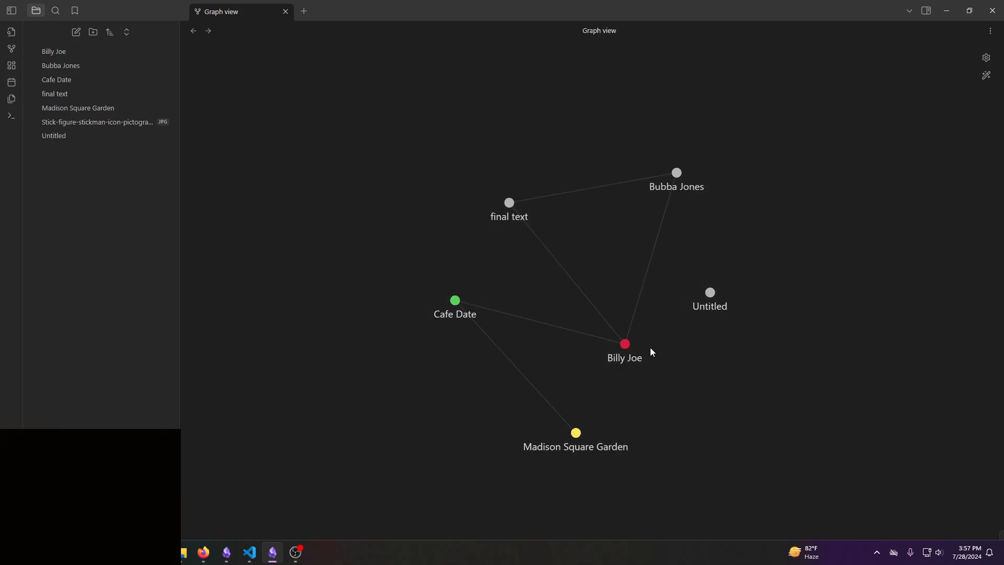
# - Open the missing person's note from the graph and add "Who was the date?" and "What dating apps did he use?" under the cafe entry
pyautogui.click(626, 345)
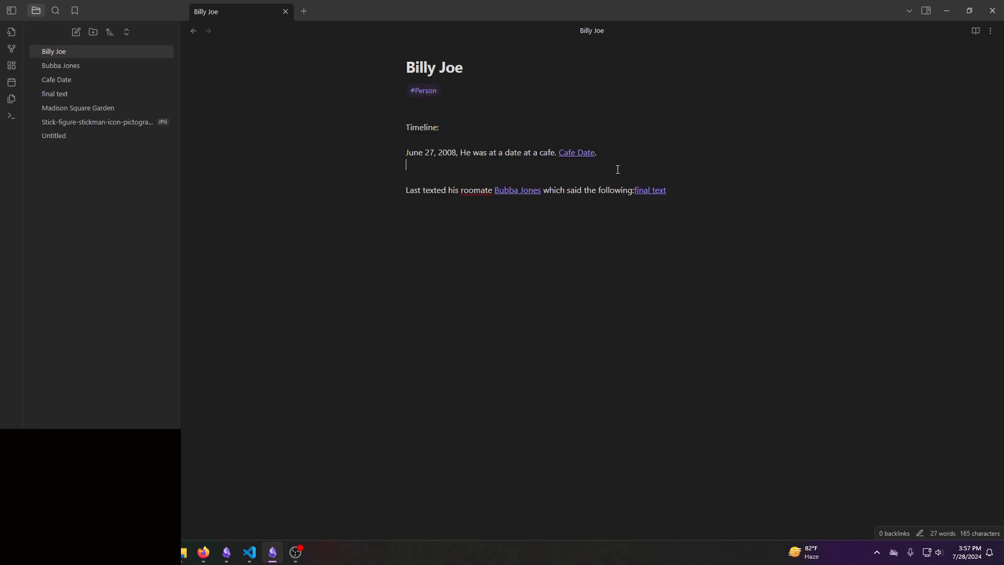
pyautogui.write('Who was the date?')
pyautogui.press('Return')
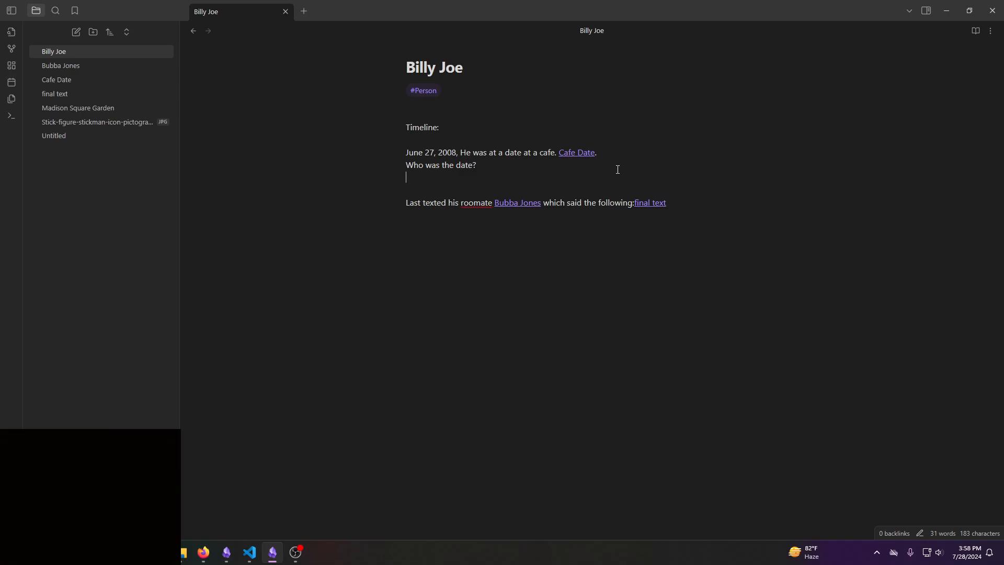
pyautogui.write('What dating apps did he use?')
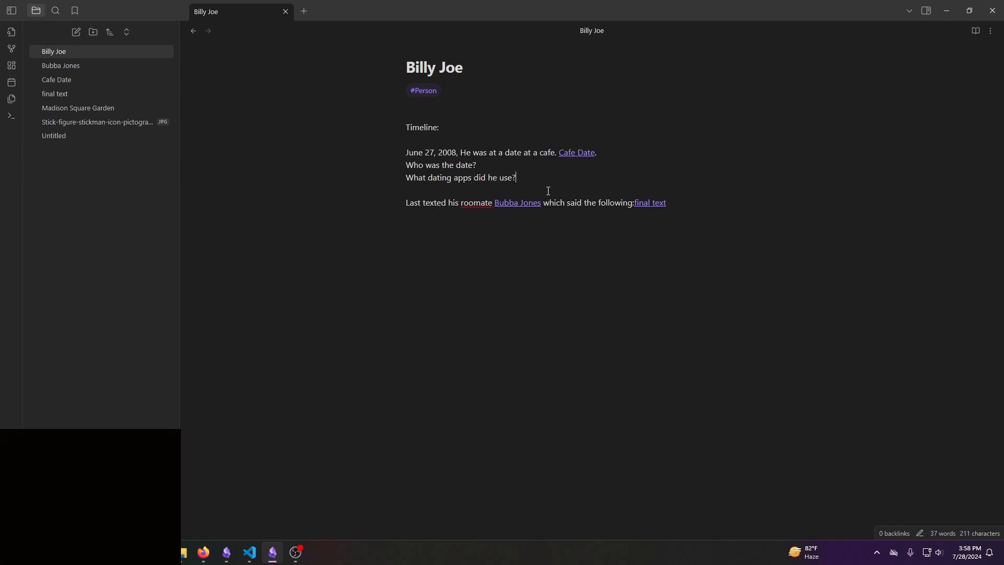
pyautogui.press('Return')
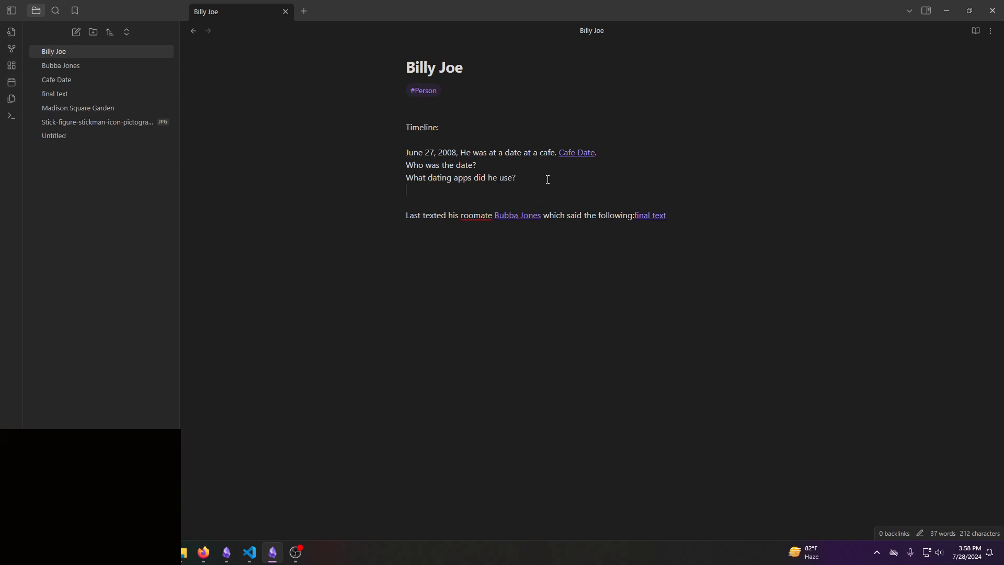
pyautogui.write('[[')
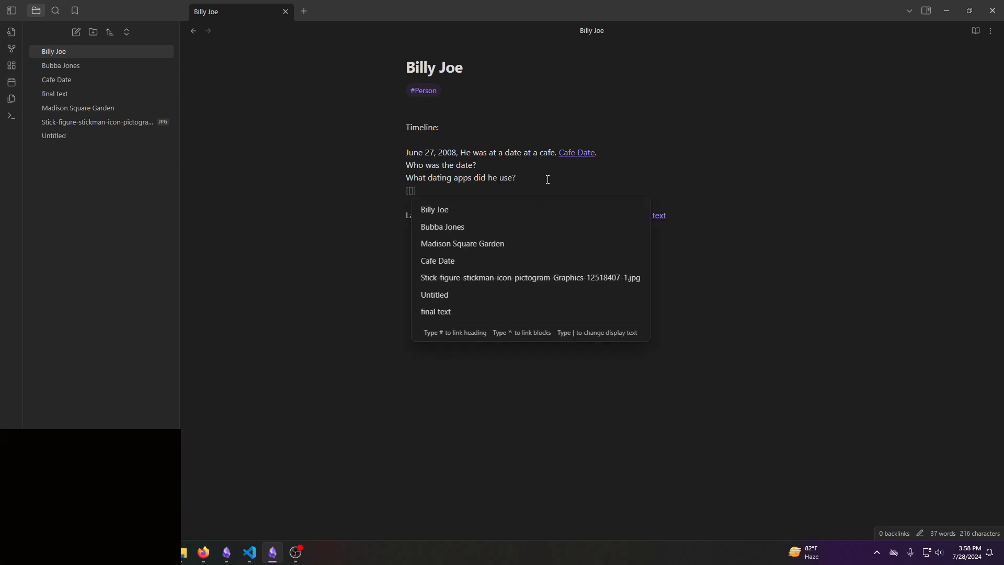
pyautogui.write('P')
pyautogui.press('BackSpace')
pyautogui.click(457, 191)
pyautogui.press('BackSpace')
pyautogui.press('BackSpace')
pyautogui.press('BackSpace')
pyautogui.press('BackSpace')
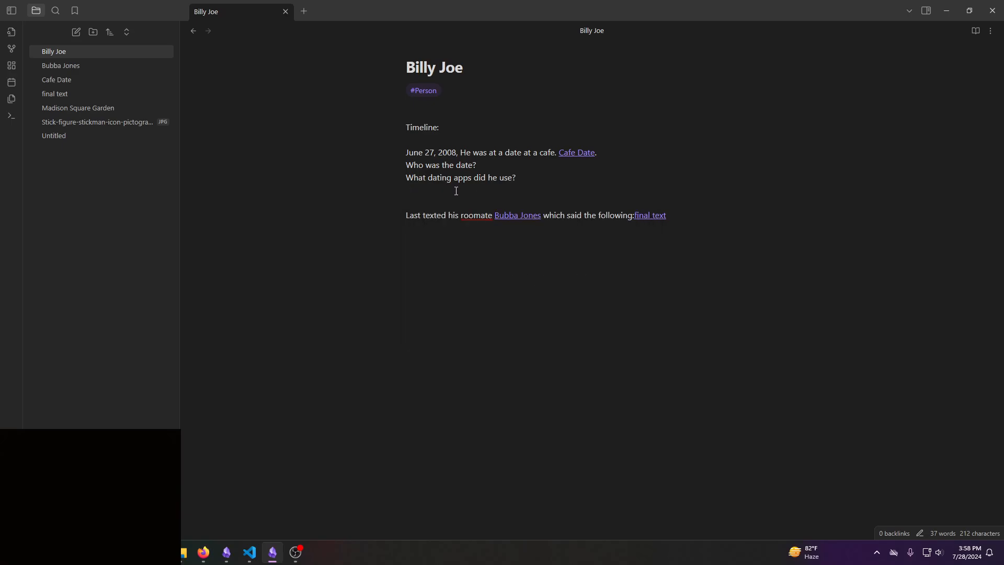
# - At the end of the roommate's note, add a separate line saying that the missing person, by name, used Tinder
pyautogui.click(83, 67)
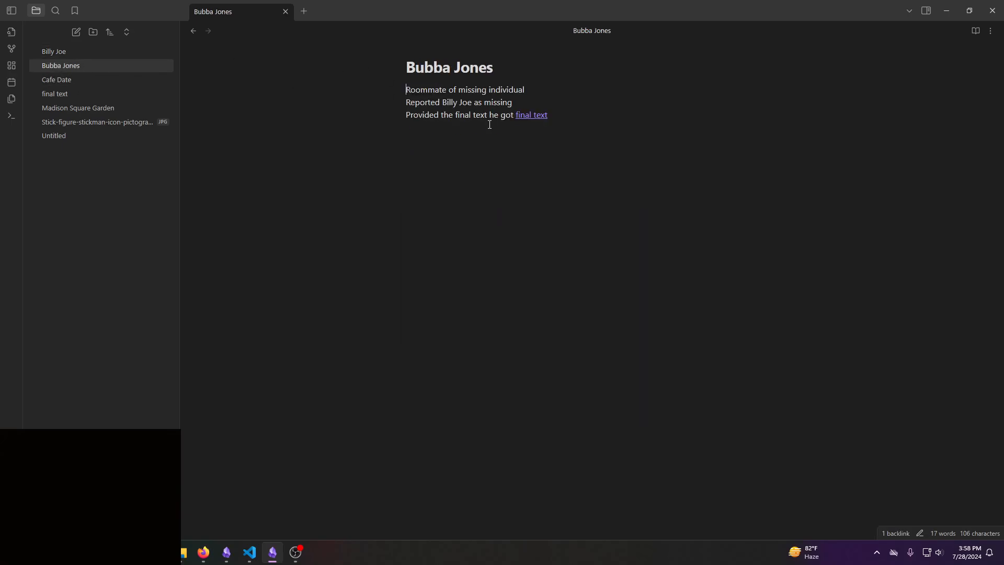
pyautogui.click(580, 158)
pyautogui.press('Return')
pyautogui.press('Return')
pyautogui.write('Bubb')
pyautogui.press('BackSpace')
pyautogui.press('BackSpace')
pyautogui.press('BackSpace')
pyautogui.press('BackSpace')
pyautogui.write('Said roommate used')
pyautogui.press('BackSpace')
pyautogui.press('BackSpace')
pyautogui.press('BackSpace')
pyautogui.press('BackSpace')
pyautogui.press('BackSpace')
pyautogui.press('BackSpace')
pyautogui.press('BackSpace')
pyautogui.press('BackSpace')
pyautogui.press('BackSpace')
pyautogui.press('BackSpace')
pyautogui.press('BackSpace')
pyautogui.press('BackSpace')
pyautogui.press('BackSpace')
pyautogui.press('BackSpace')
pyautogui.write('Billy Joe used ')
pyautogui.write('Tinder')
# - Turn the word "Tinder" in the roommate's note into an internal note link
pyautogui.hotkey('ctrl', 'shift', 'Left')
pyautogui.write('[[')
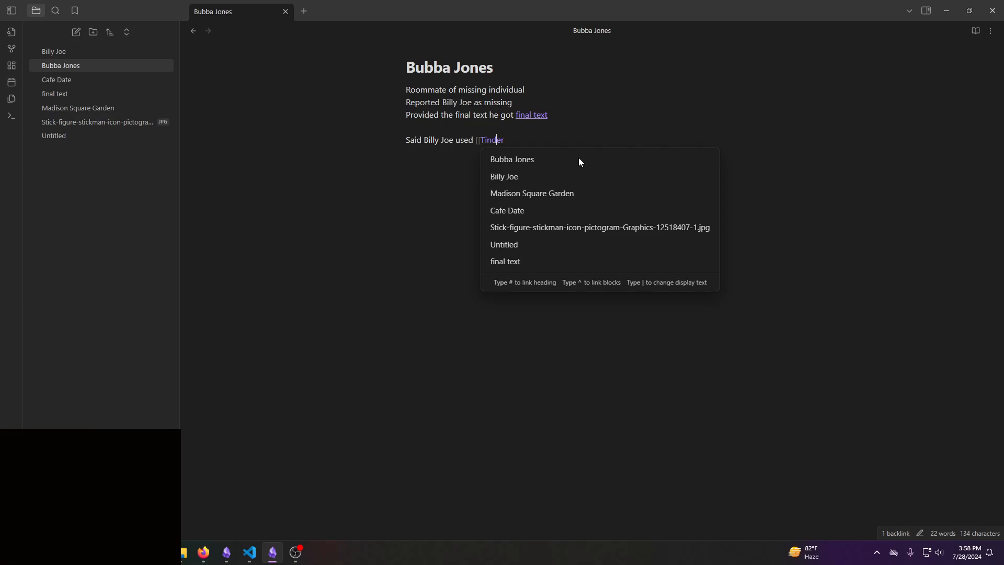
pyautogui.write(']]')
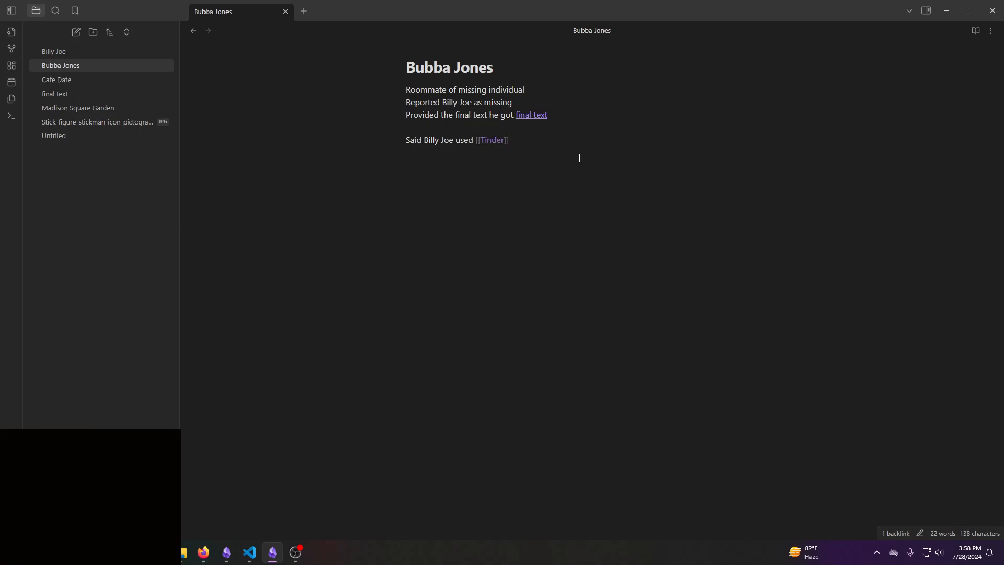
# - Extend the Tinder link in the roommate's note so that it reads "Tinder - HotDude47"
pyautogui.press('Return')
pyautogui.click(508, 142)
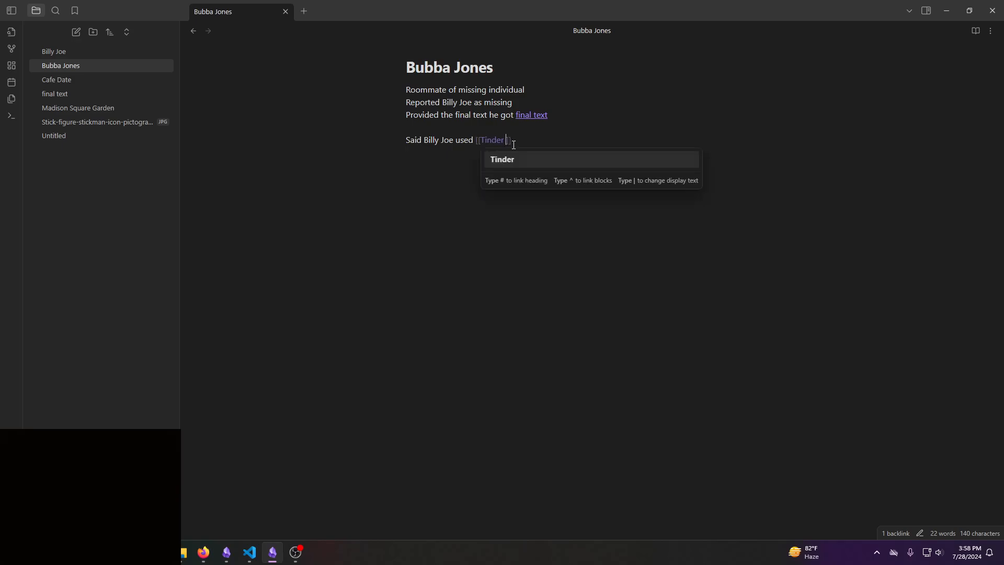
pyautogui.write('- Profile Name')
pyautogui.moveTo(514, 145)
pyautogui.mouseDown()
pyautogui.moveTo(565, 141)
pyautogui.moveTo(512, 139)
pyautogui.mouseUp()
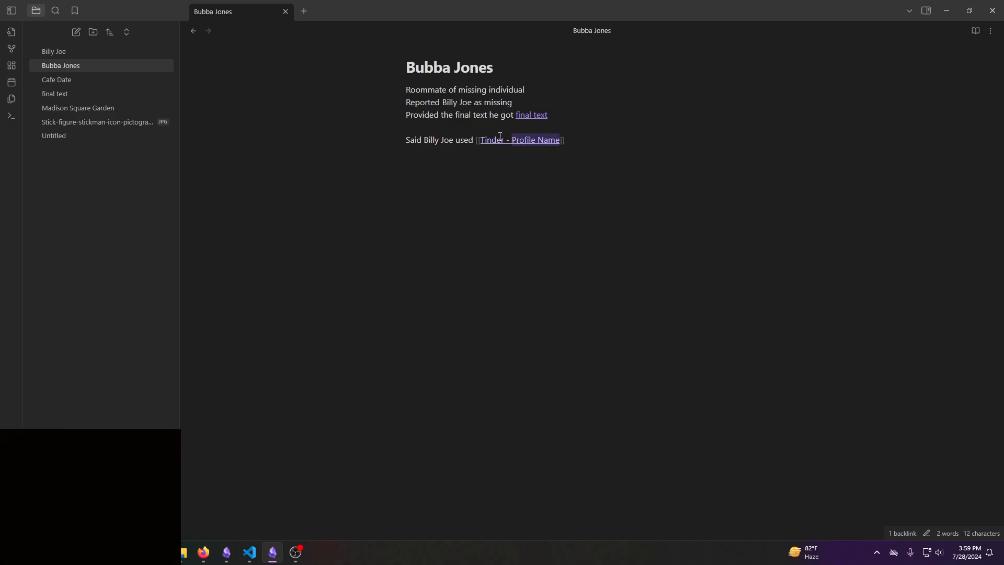
pyautogui.write('HotDude')
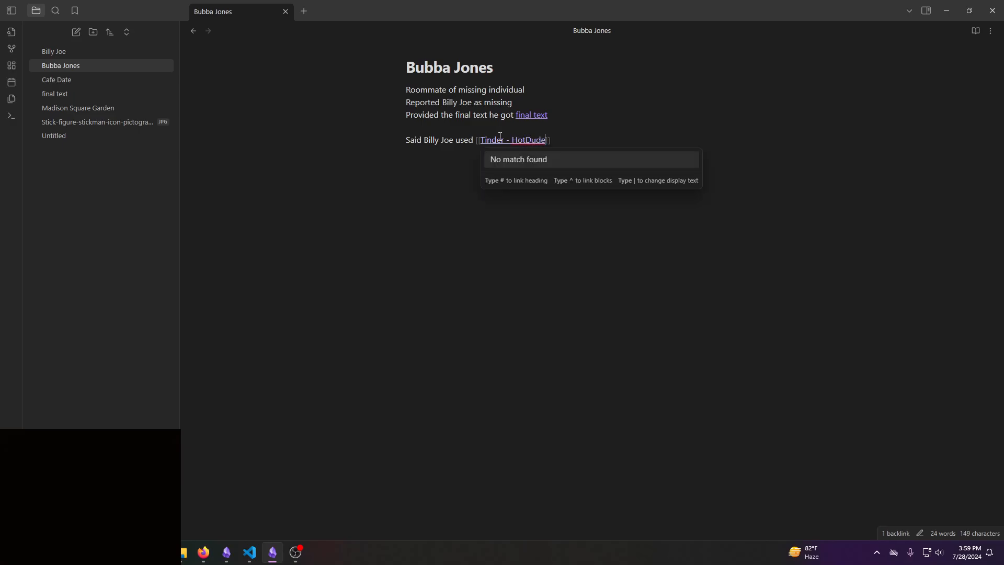
pyautogui.write('47')
pyautogui.press('End')
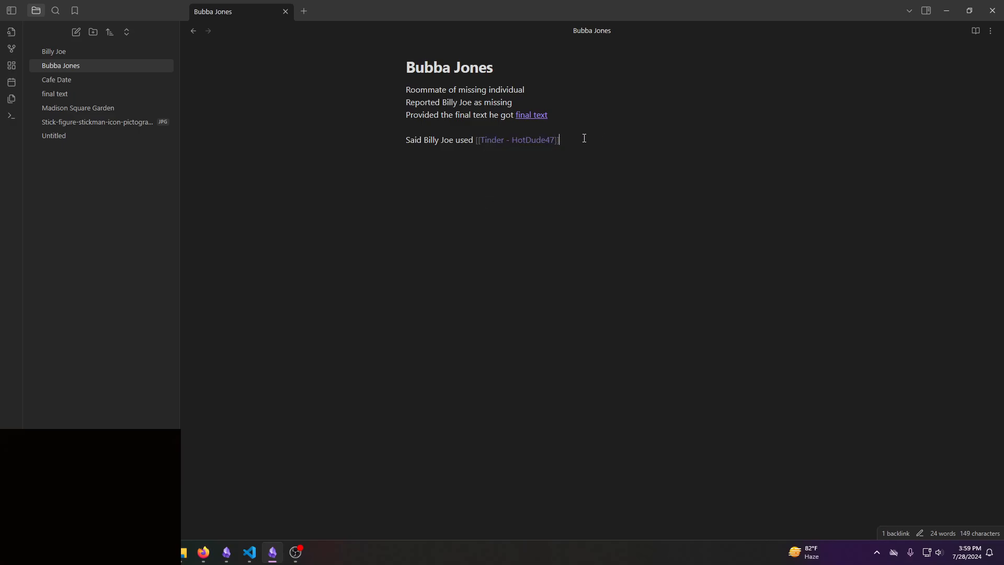
# - Below the Tinder line, add a separate line "Often used Uber" with "Uber" as an internal note link
pyautogui.press('Return')
pyautogui.press('Return')
pyautogui.write('Often used Uber')
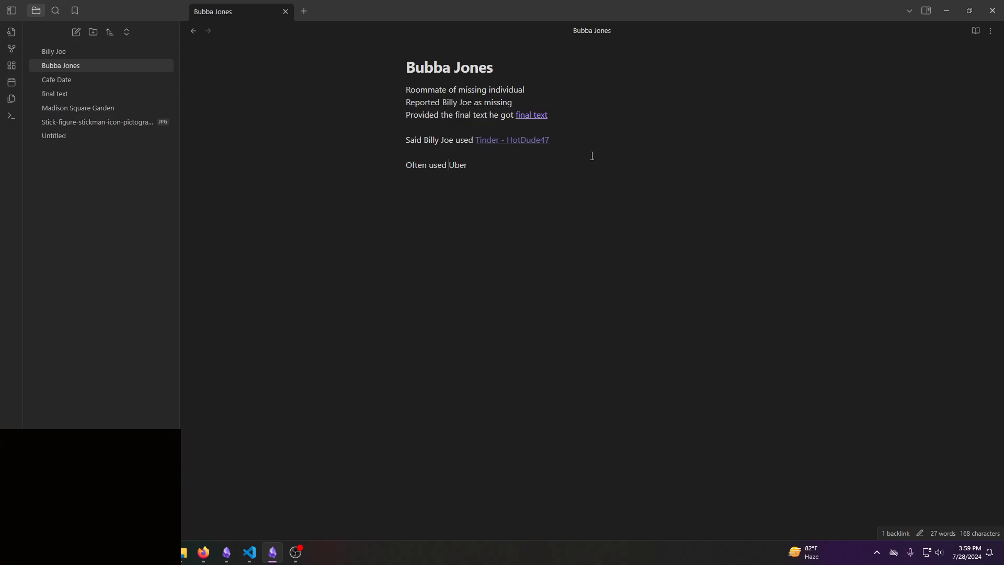
pyautogui.write('[[')
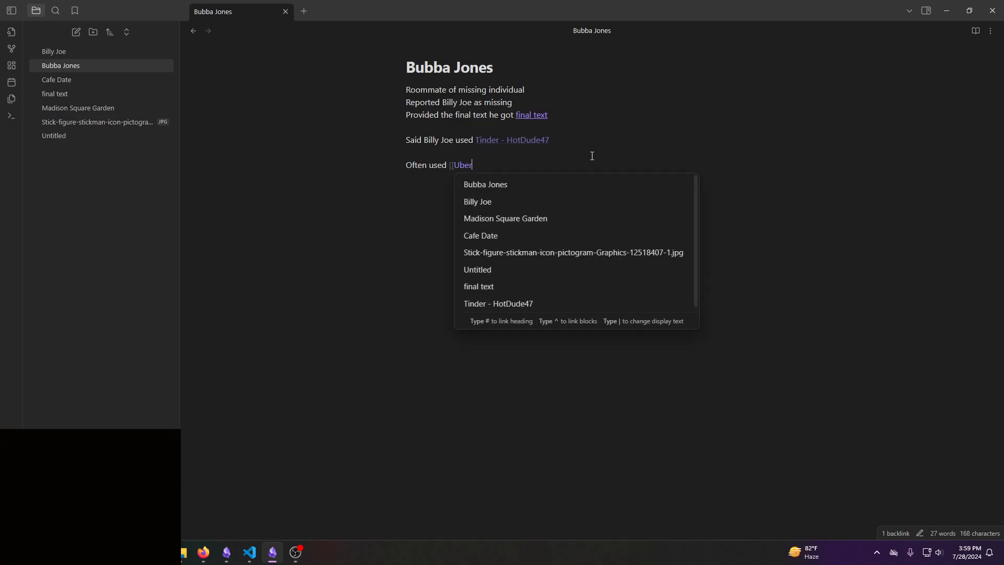
pyautogui.write(']]')
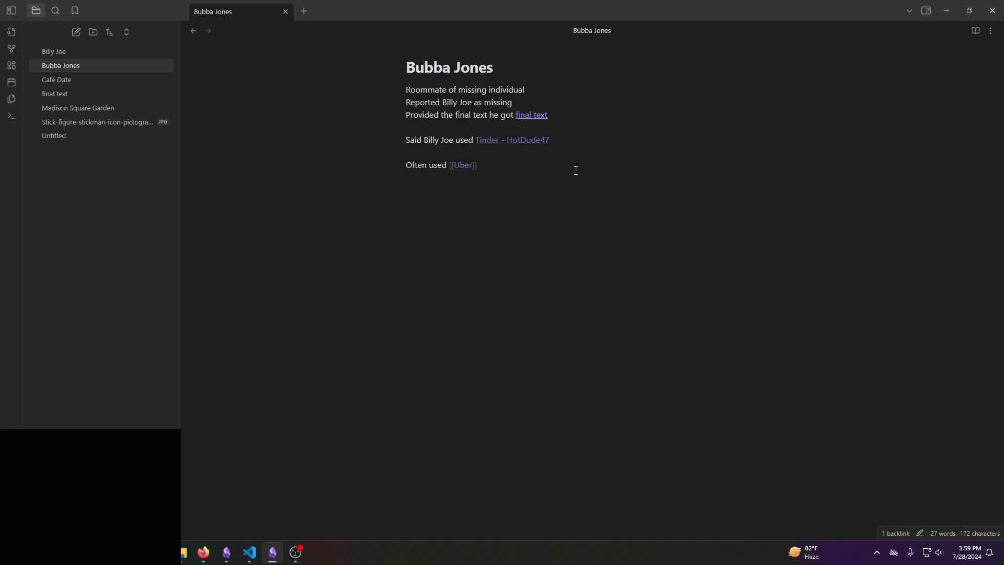
pyautogui.press('Return')
# - Create the Uber note from its link and add "Ride 1" in it as an internal link
pyautogui.click(462, 166)
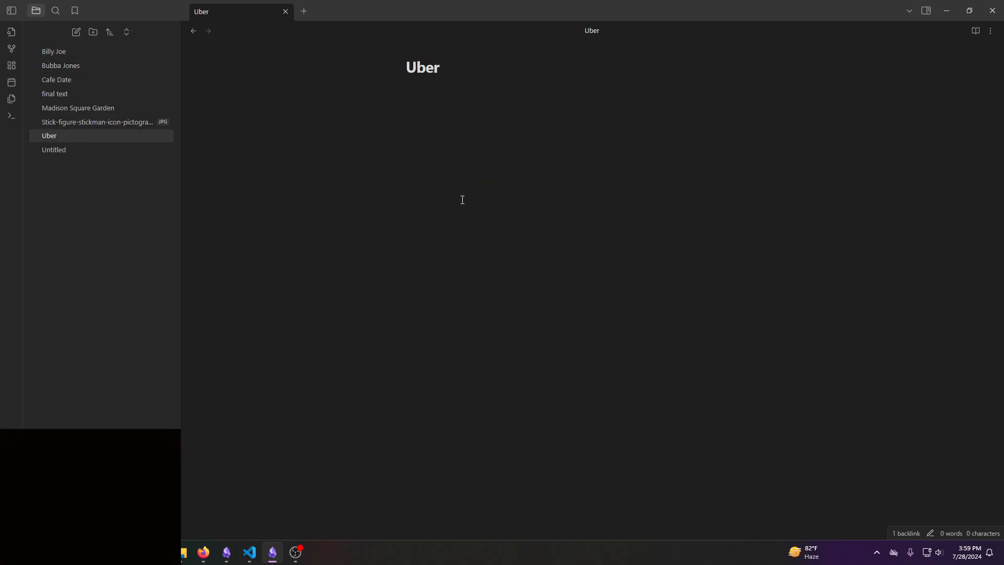
pyautogui.write('Ride 1')
pyautogui.press('Home')
pyautogui.write('[[')
pyautogui.write(']]')
pyautogui.press('Return')
# - Add "Potential Ride 2" as an internal link on a separate line below Ride 1 in the Uber note
pyautogui.write('Potential Ride ')
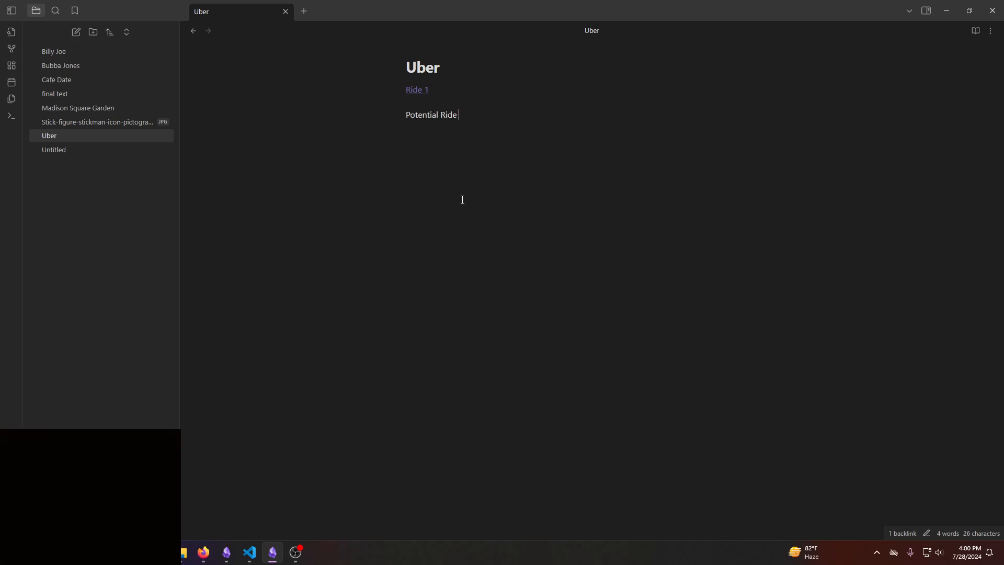
pyautogui.write('2')
pyautogui.hotkey('shift', 'End')
pyautogui.write('[[')
pyautogui.press('End')
pyautogui.press('Return')
pyautogui.press('Return')
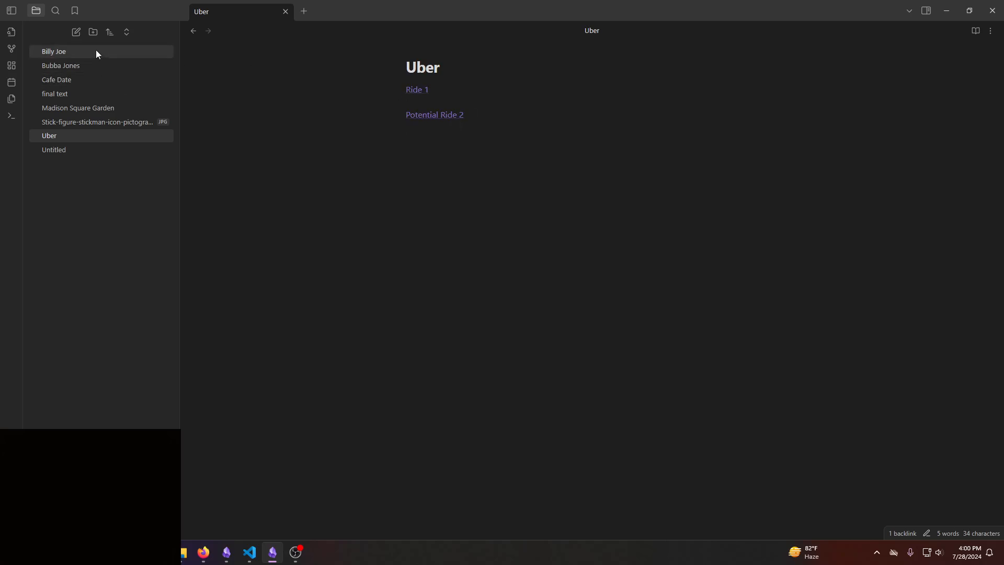
# - Reposition the roommate's node in the graph, open its note, and add the #Person tag above the first line
pyautogui.hotkey('ctrl', 'g')
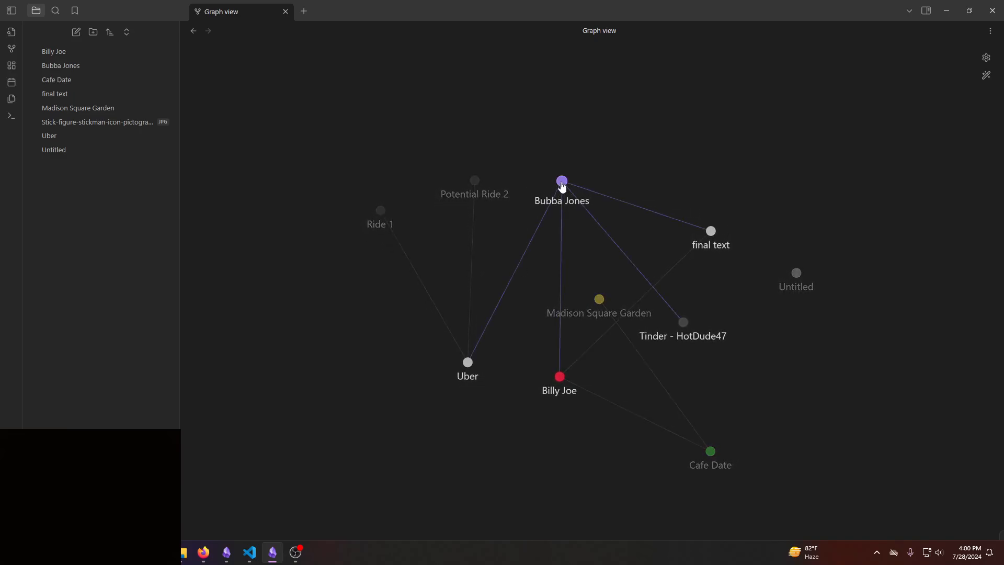
pyautogui.moveTo(562, 181); pyautogui.dragTo(441, 121)
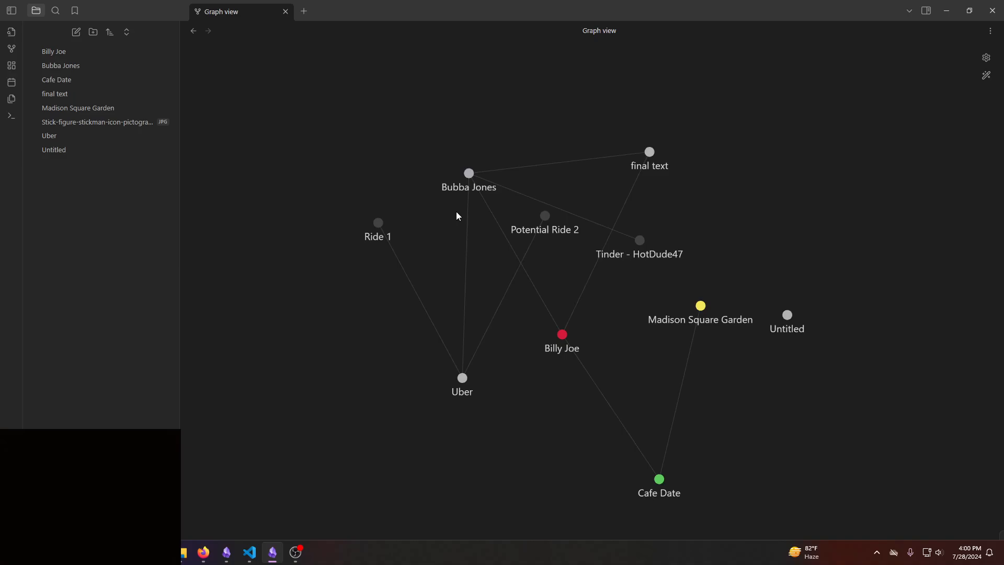
pyautogui.click(470, 176)
pyautogui.press('Return')
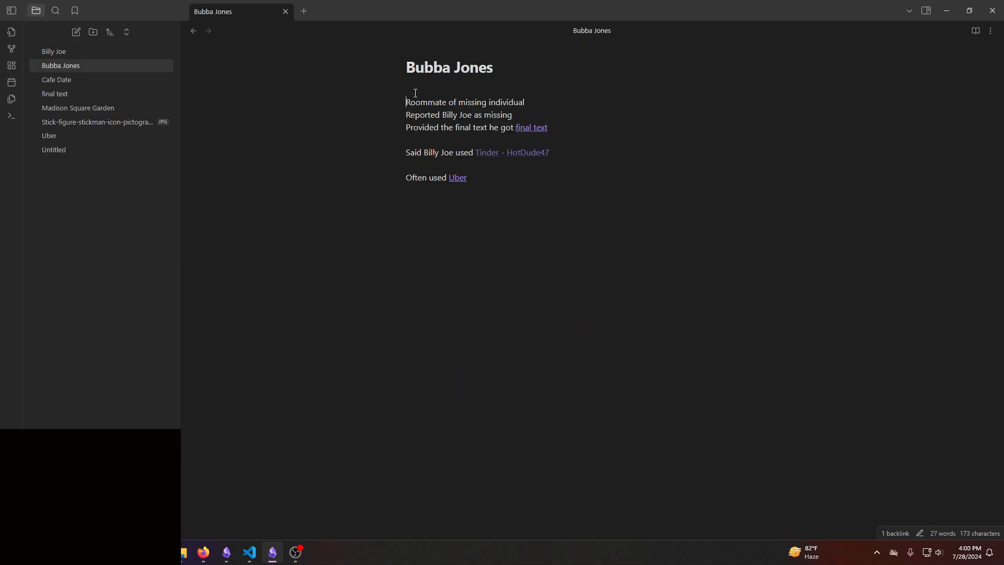
pyautogui.press('Up')
pyautogui.write('#')
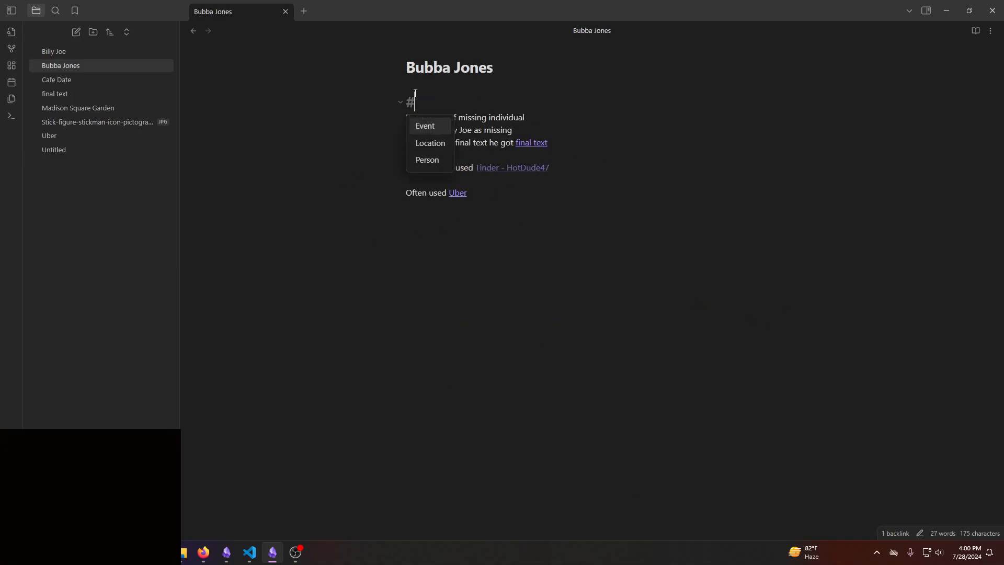
pyautogui.write('Person')
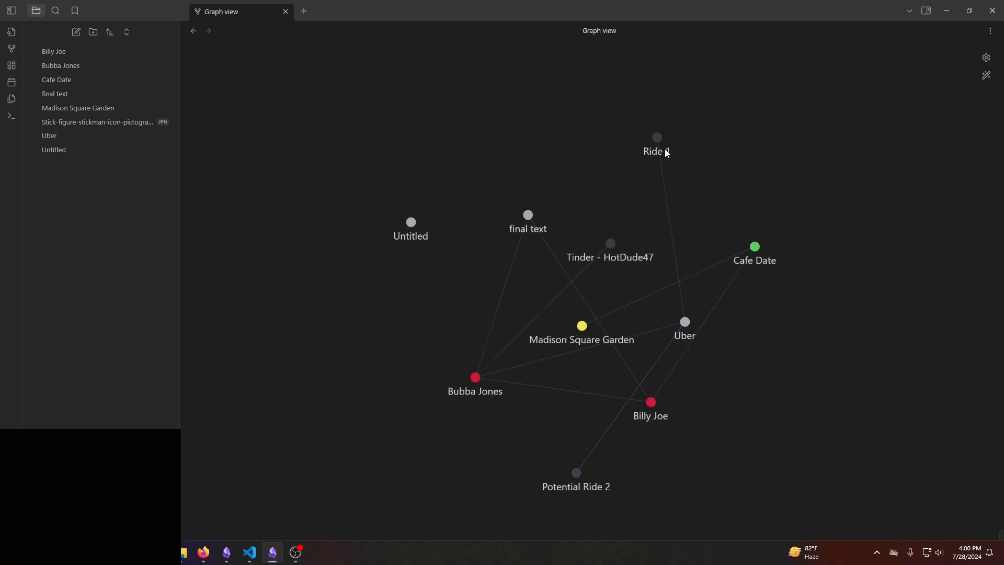
# - Move the Uber node in the graph, and add "Who was this date with" below the end time in the Cafe Date note
pyautogui.moveTo(684, 329); pyautogui.dragTo(473, 68)
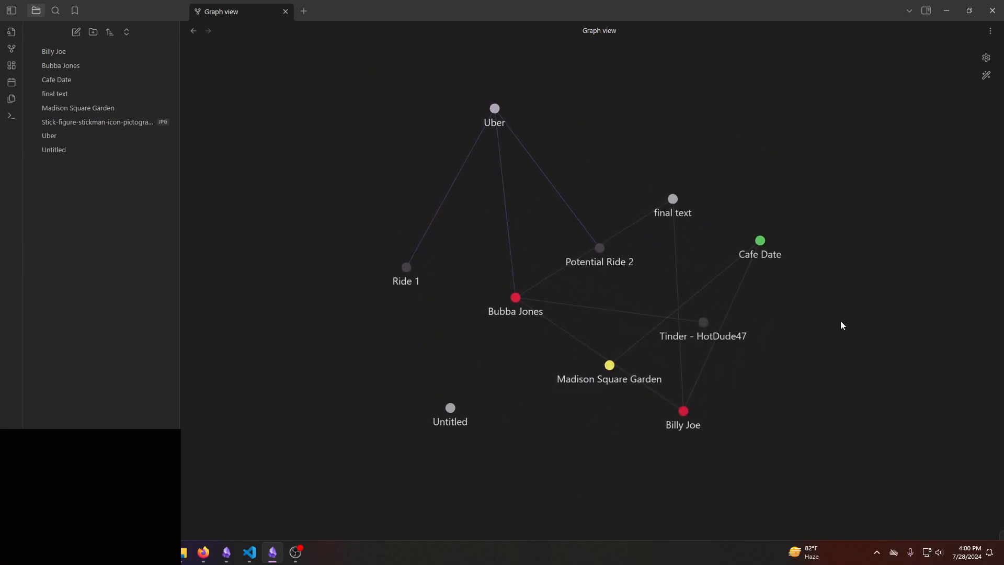
pyautogui.click(65, 80)
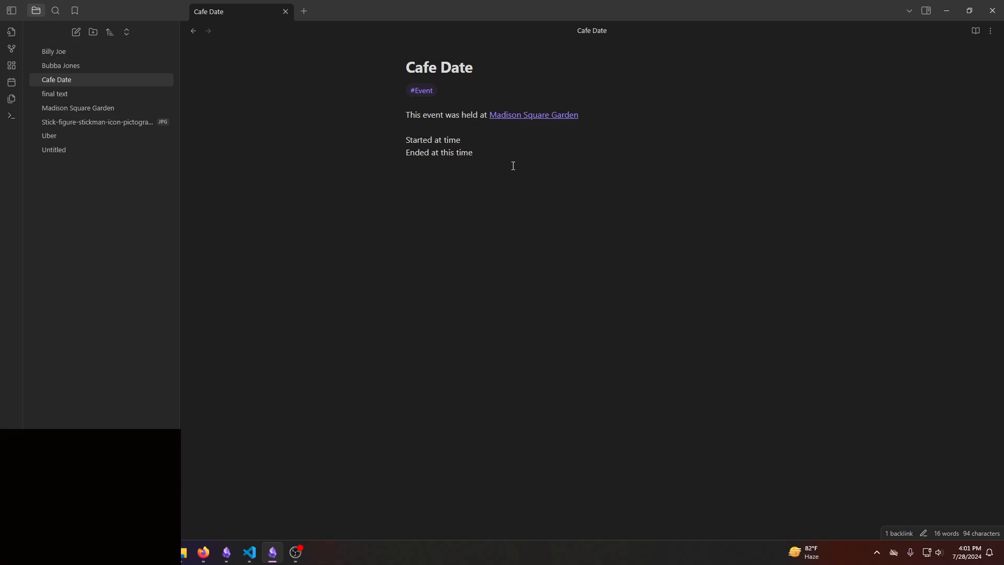
pyautogui.write('ho was this date with [[')
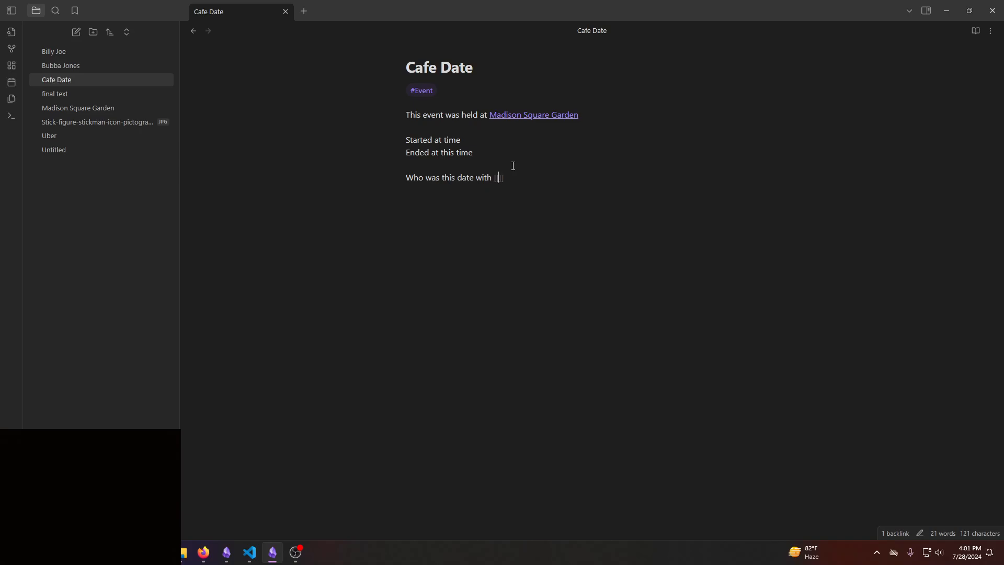
# - Complete the date question with an internal link titled "Person On Date with" followed by the missing person's name
pyautogui.write('d')
pyautogui.press('BackSpace')
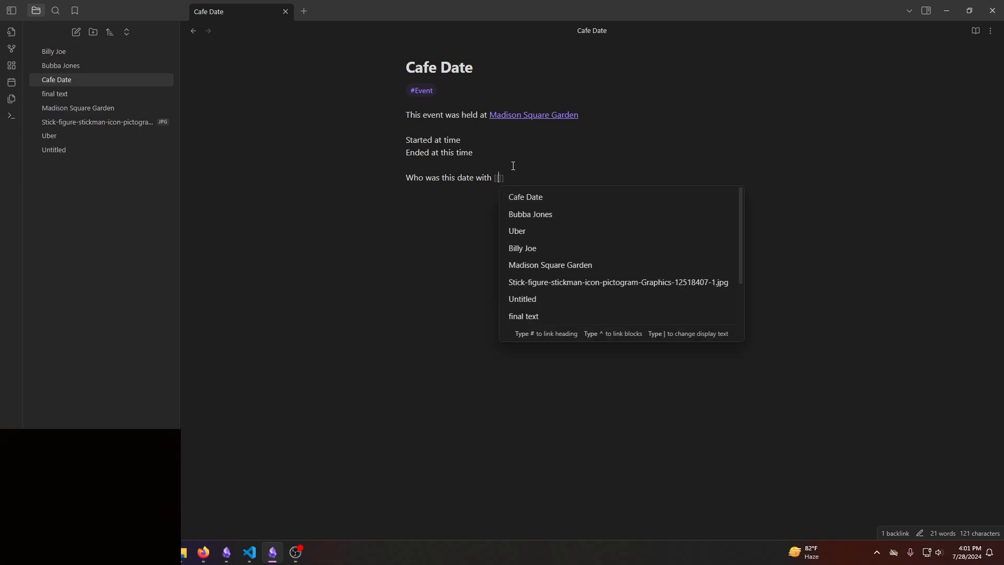
pyautogui.write('Person O')
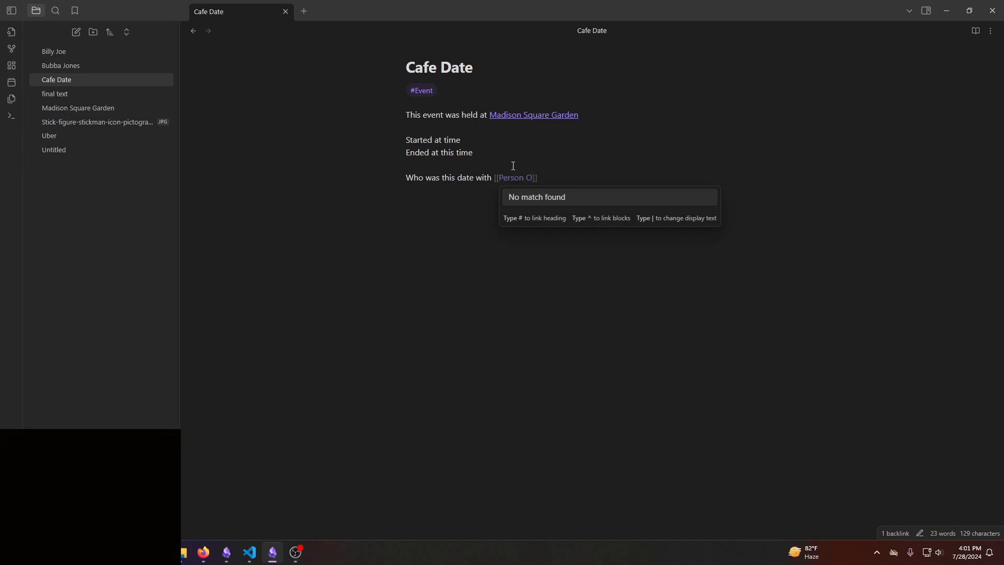
pyautogui.write('n Date with Billy Joe')
pyautogui.click(638, 183)
pyautogui.press('Return')
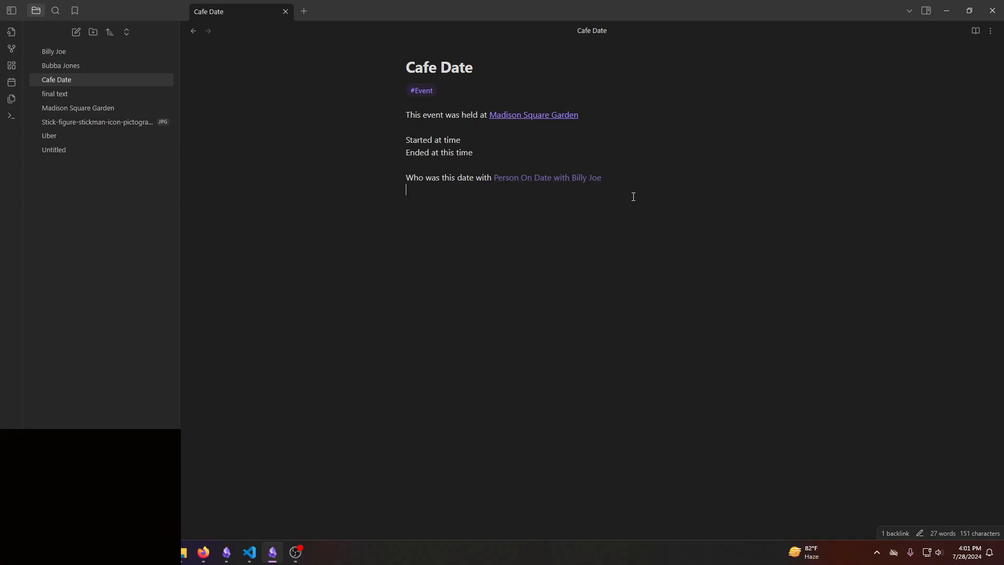
# - Create the note for the missing person's date from its link and tag it #Person
pyautogui.click(569, 178)
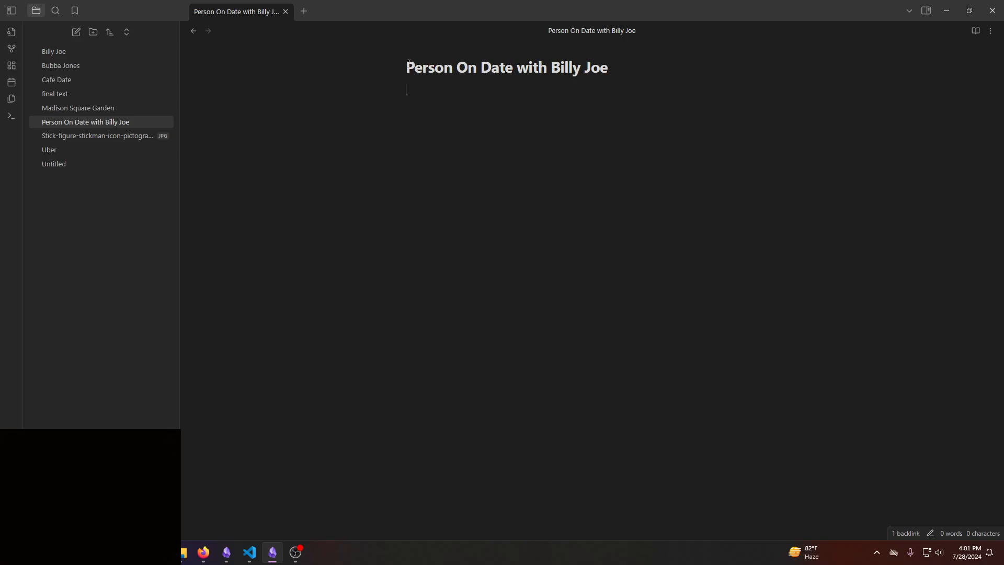
pyautogui.moveTo(409, 63); pyautogui.dragTo(607, 72)
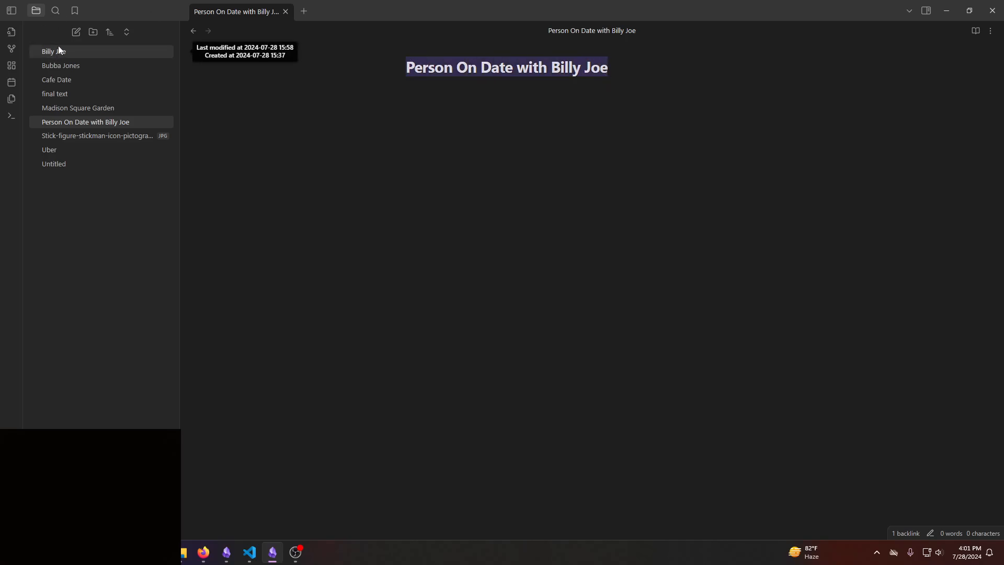
pyautogui.hotkey('ctrl', 'g')
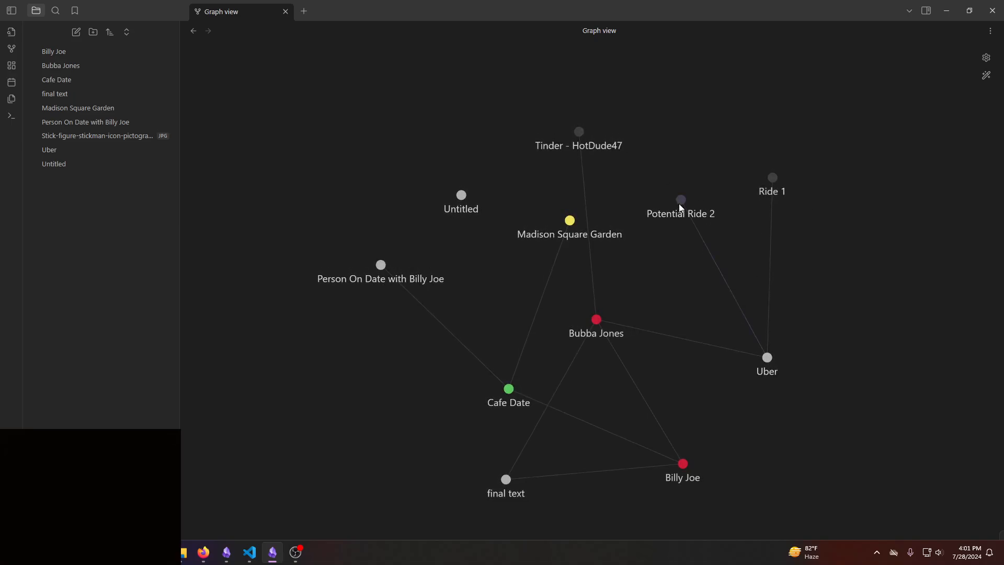
pyautogui.click(381, 265)
pyautogui.write('#Person')
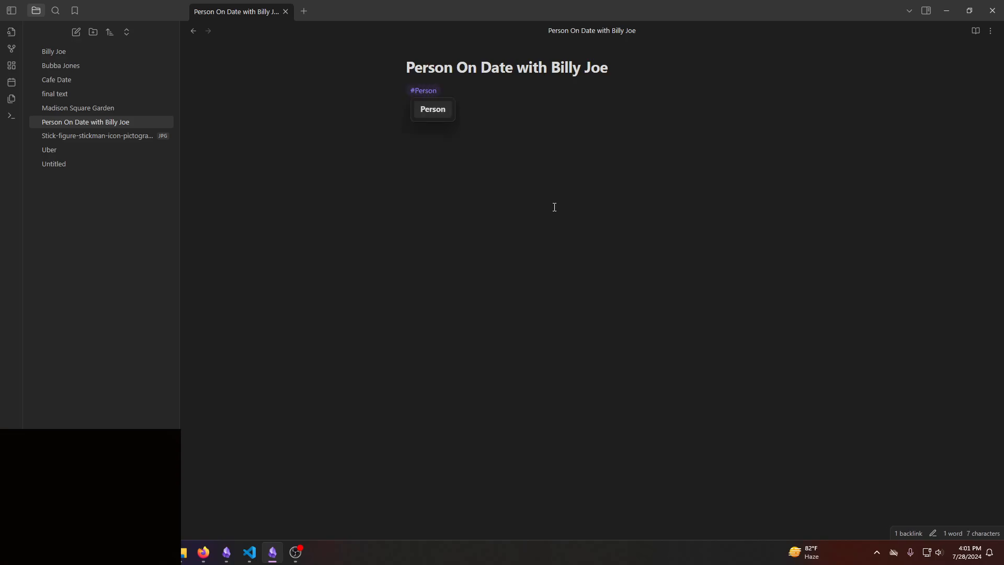
pyautogui.press('Return')
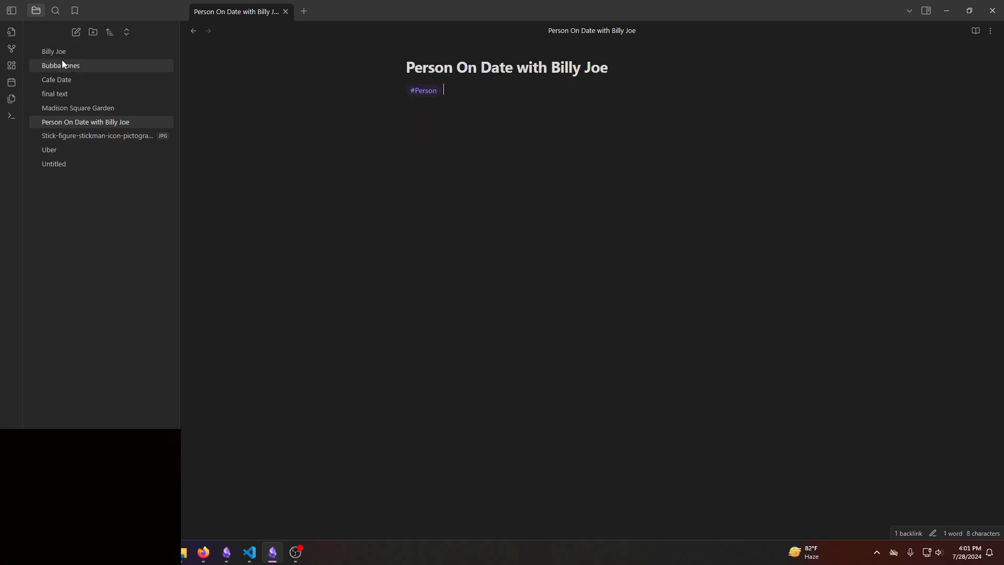
# - Return to the graph and reposition the missing person's node among its connections
pyautogui.hotkey('ctrl', 'g')
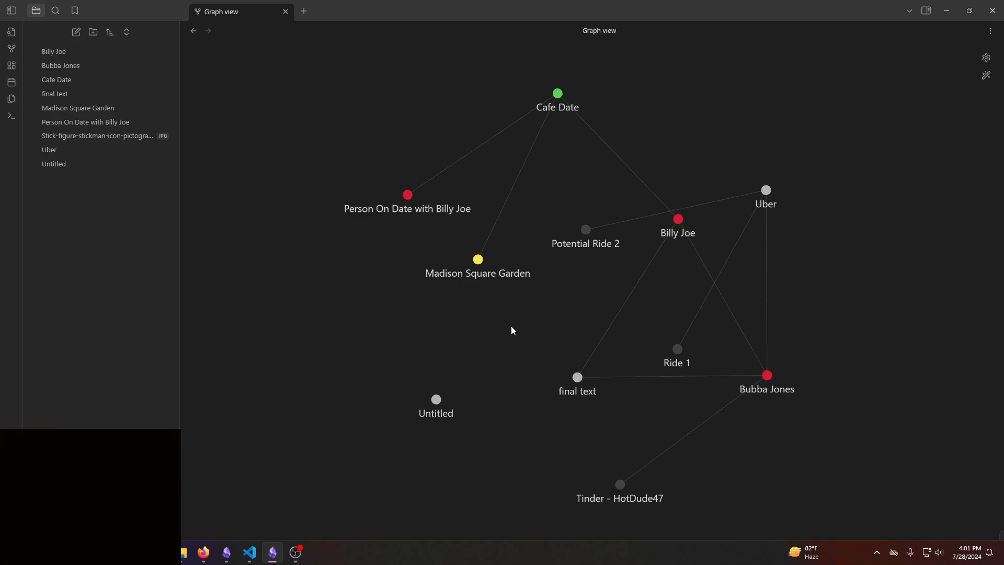
pyautogui.moveTo(679, 220); pyautogui.dragTo(709, 150)
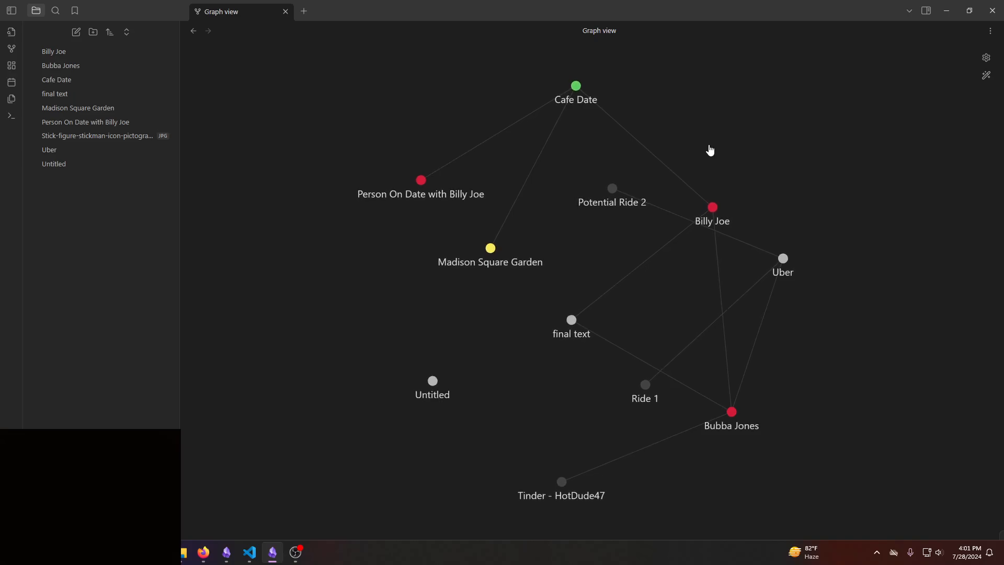